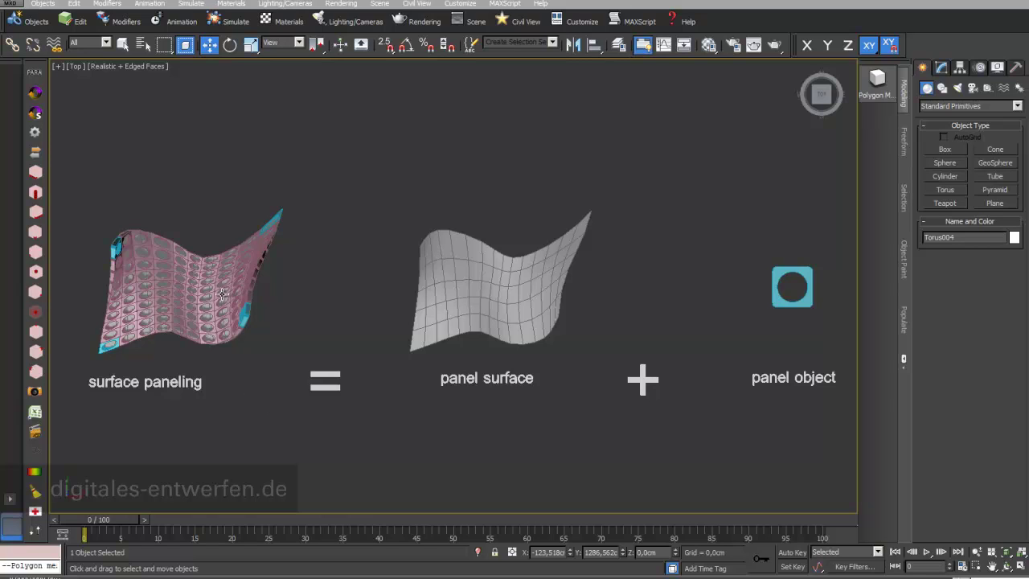
Step: Reshape the panel surface instance by raising its soft-selected vertices and pulling the upper-left corner vertices up and outward
left_click(500, 302)
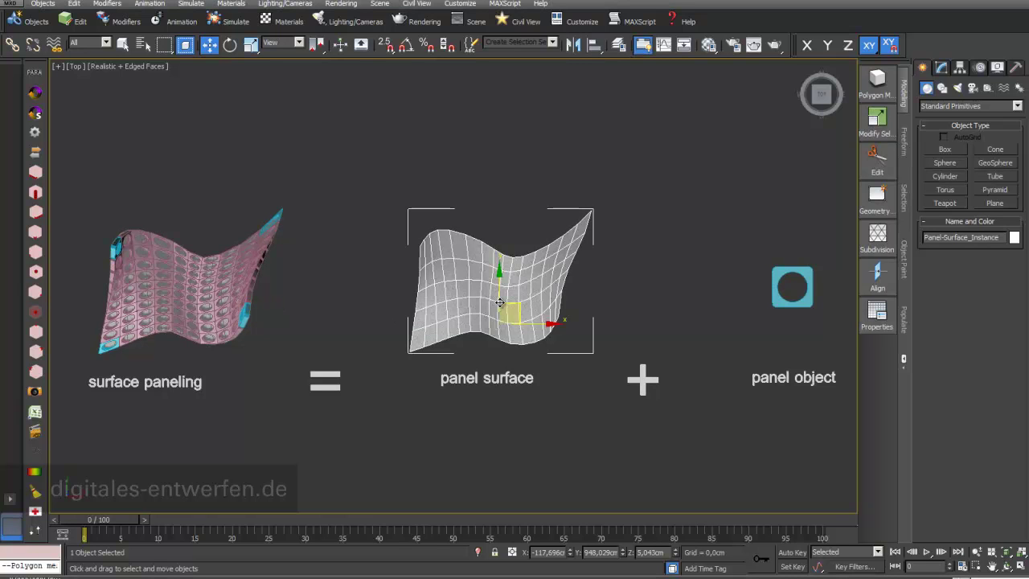
left_click(942, 69)
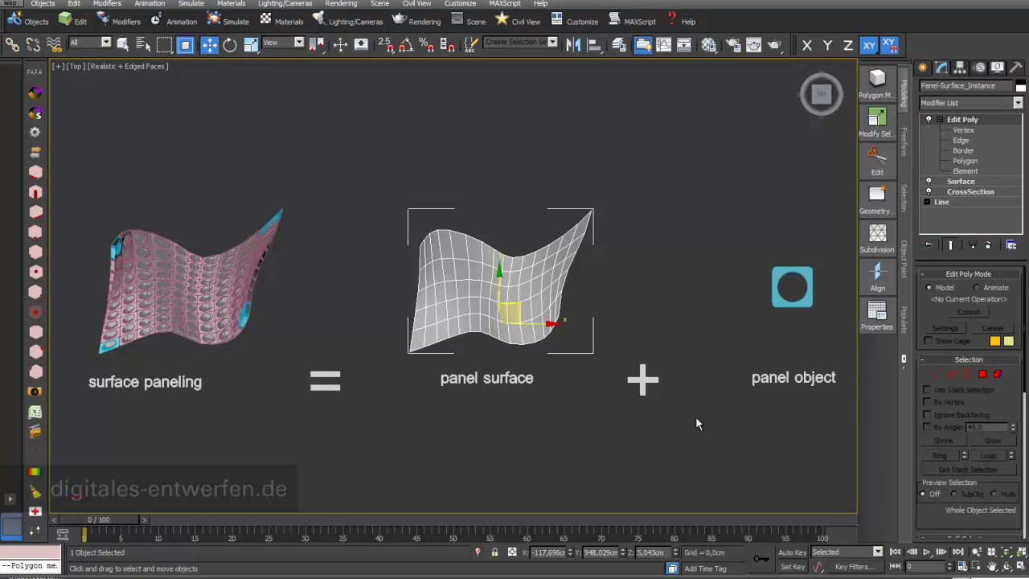
left_click(964, 130)
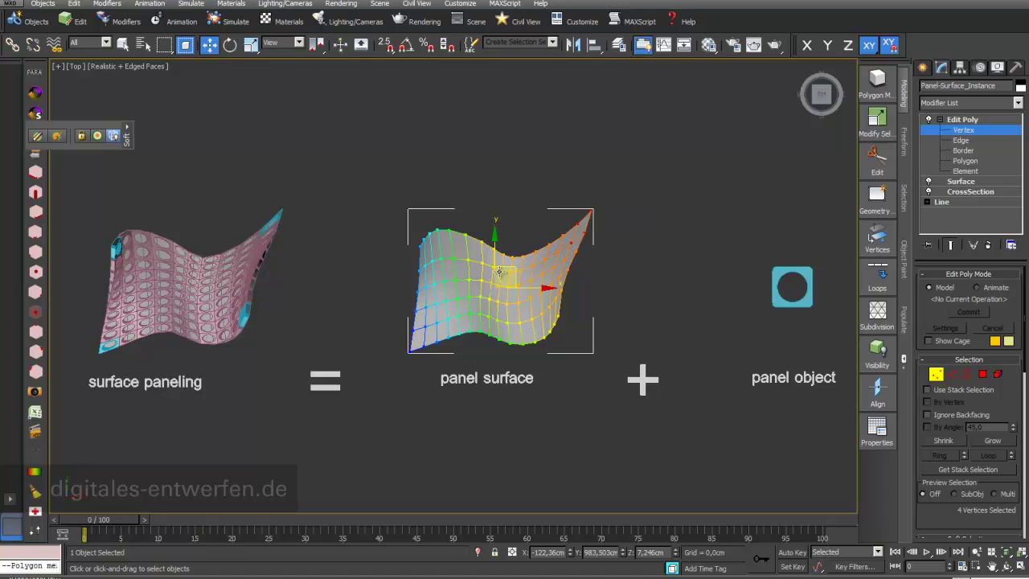
left_click_drag(506, 271, 513, 217)
left_click_drag(406, 192, 441, 266)
left_click_drag(495, 245, 477, 185)
left_click(956, 119)
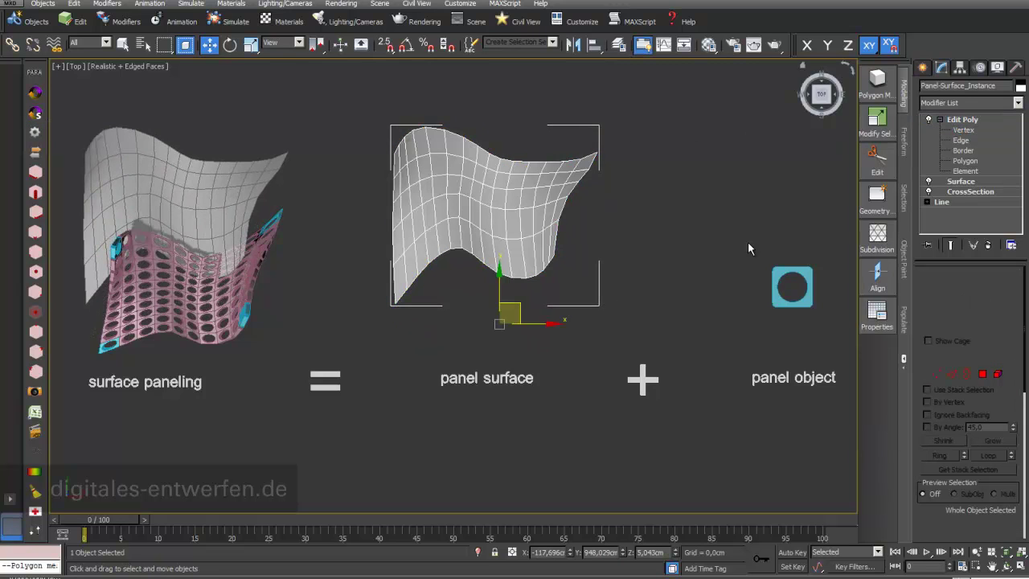
Step: Update the parametric array of circular panels to follow the reshaped surface
left_click(148, 332)
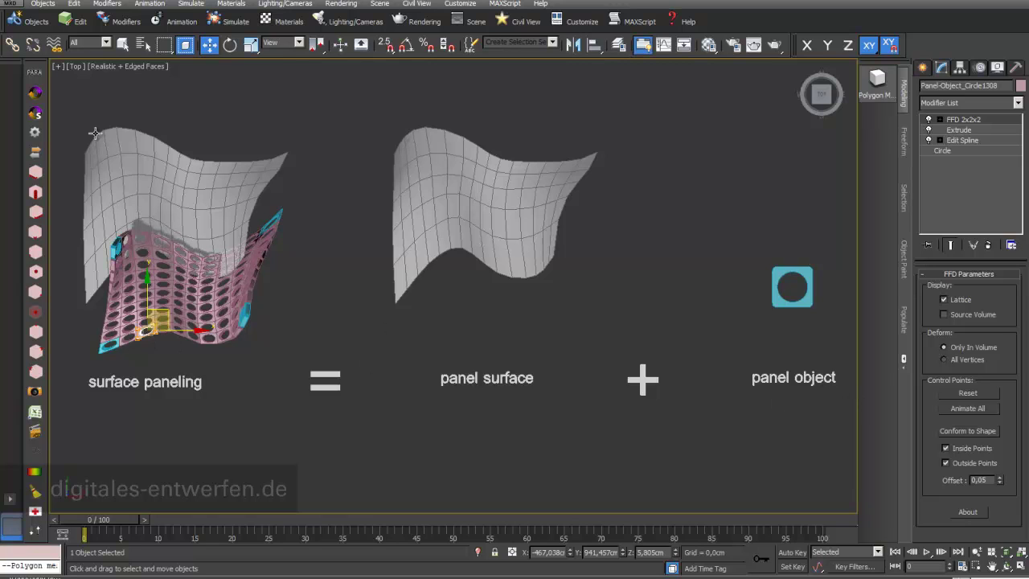
left_click(33, 94)
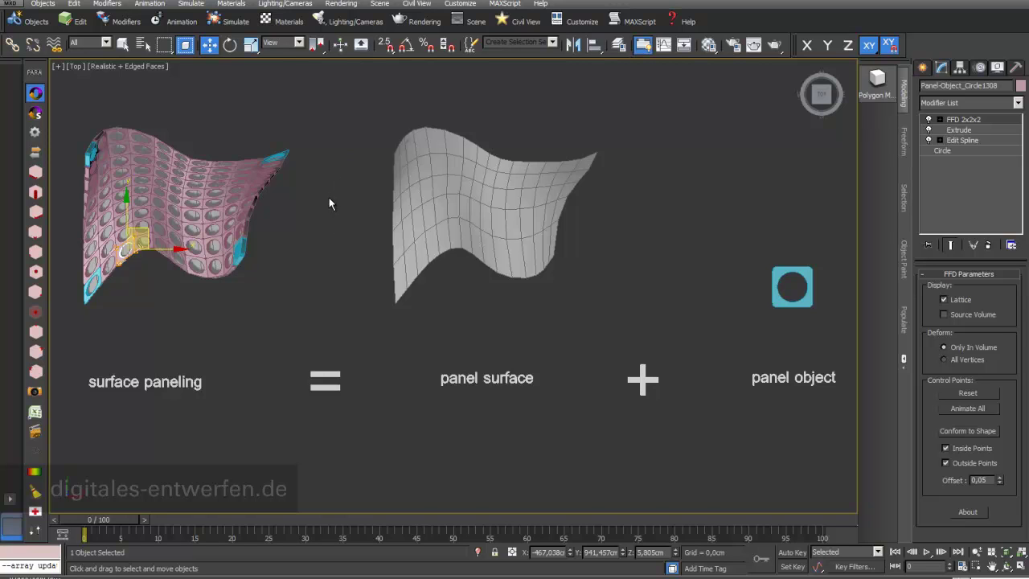
Step: Transfer the circular paneling from the wavy surface to the torus and update the array
scroll(330, 204, "down", 3)
middle_click_drag(330, 241, 331, 293)
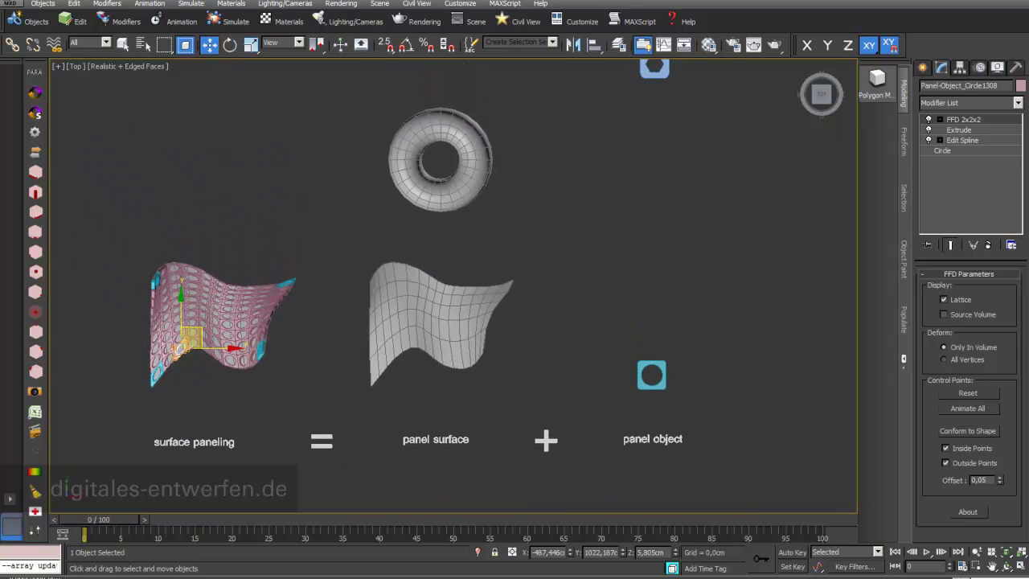
key("q")
left_click(419, 205)
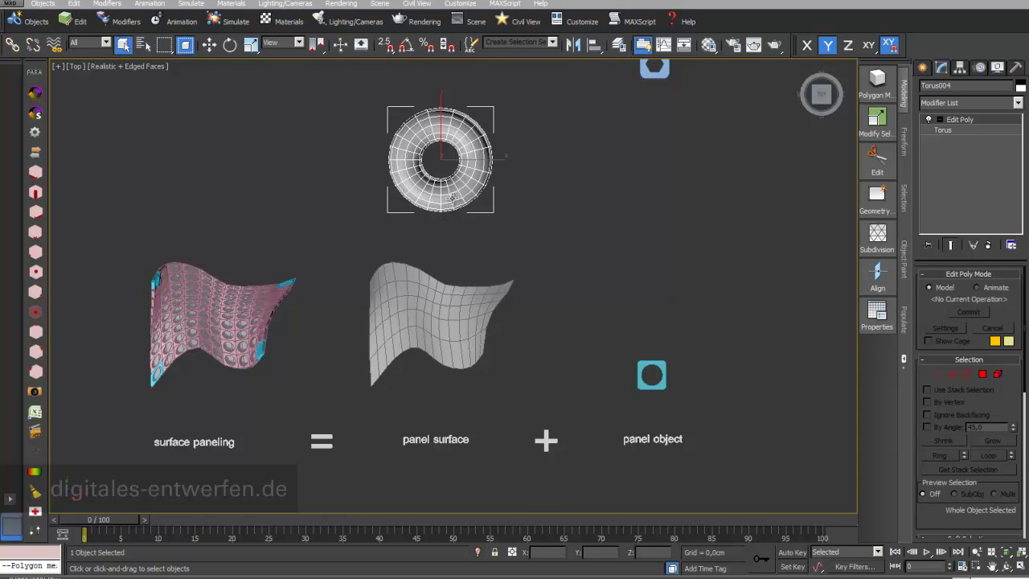
left_click(35, 92)
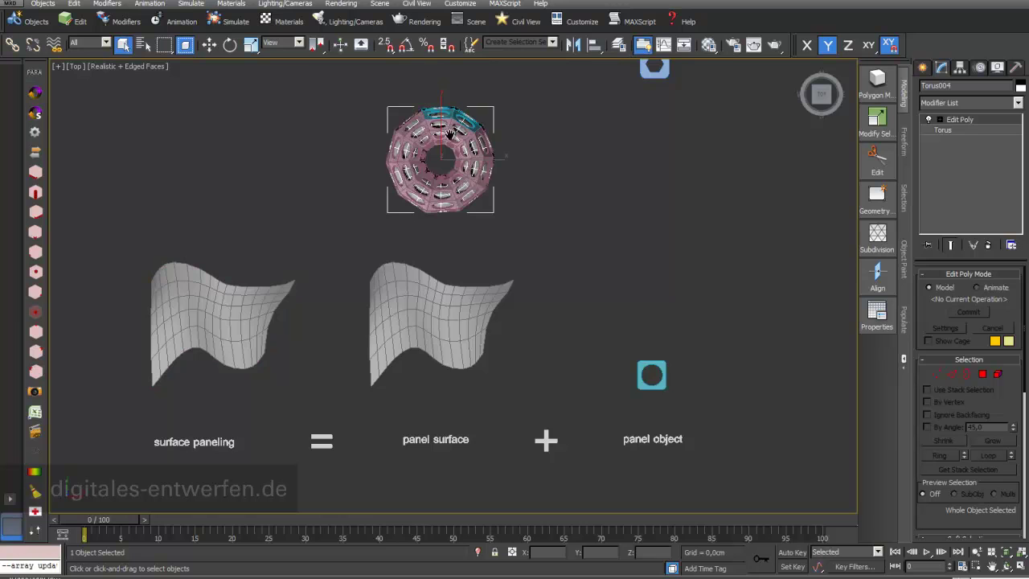
Step: Replace the torus array's object with Panel-Object_Hexagon, applying the transformation on control points and discarding the old array's objects
key("z")
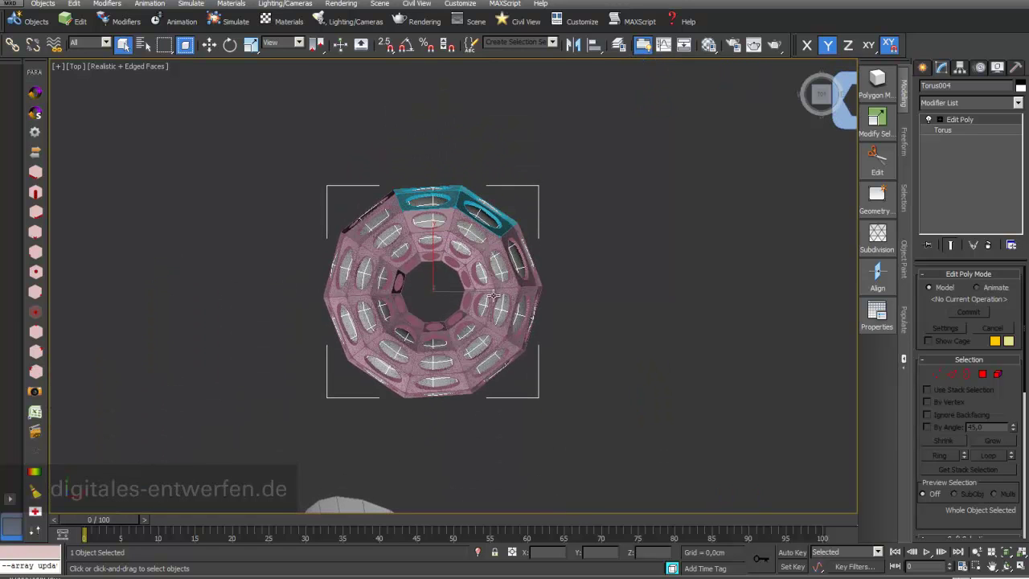
scroll(522, 338, "up", 3)
middle_click_drag(519, 349, 367, 357)
scroll(490, 362, "down", 2)
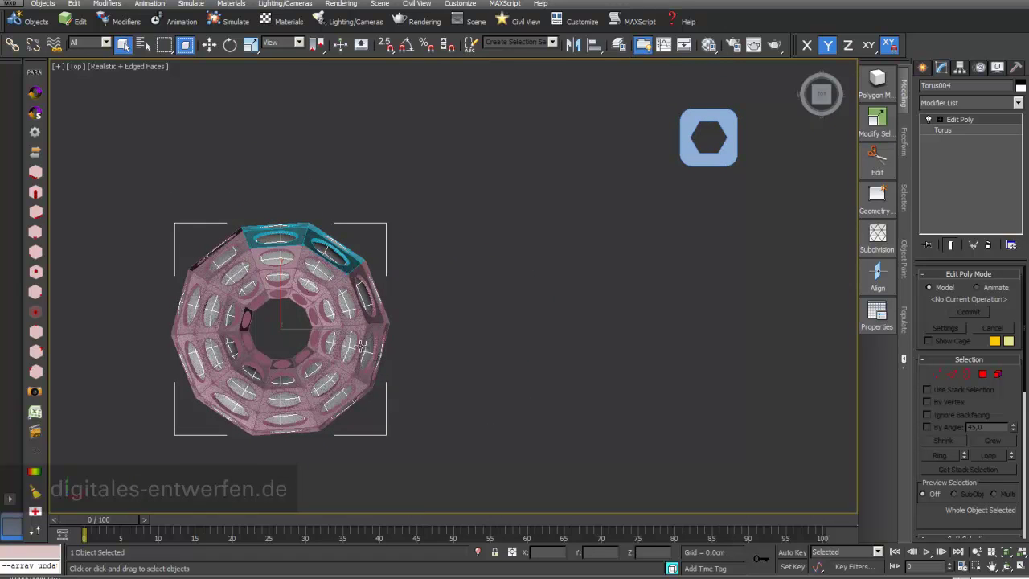
left_click(362, 329)
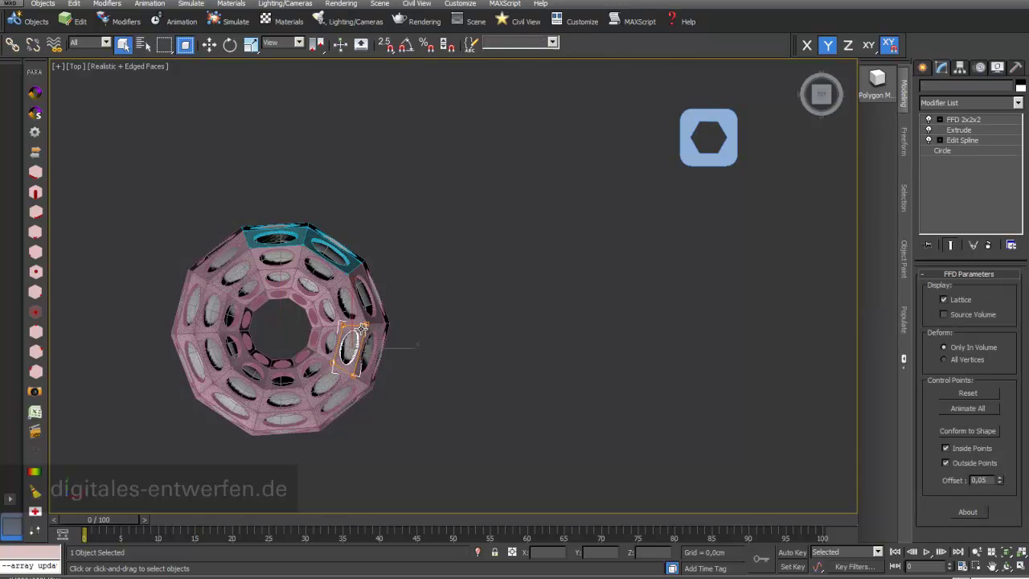
left_click(35, 132)
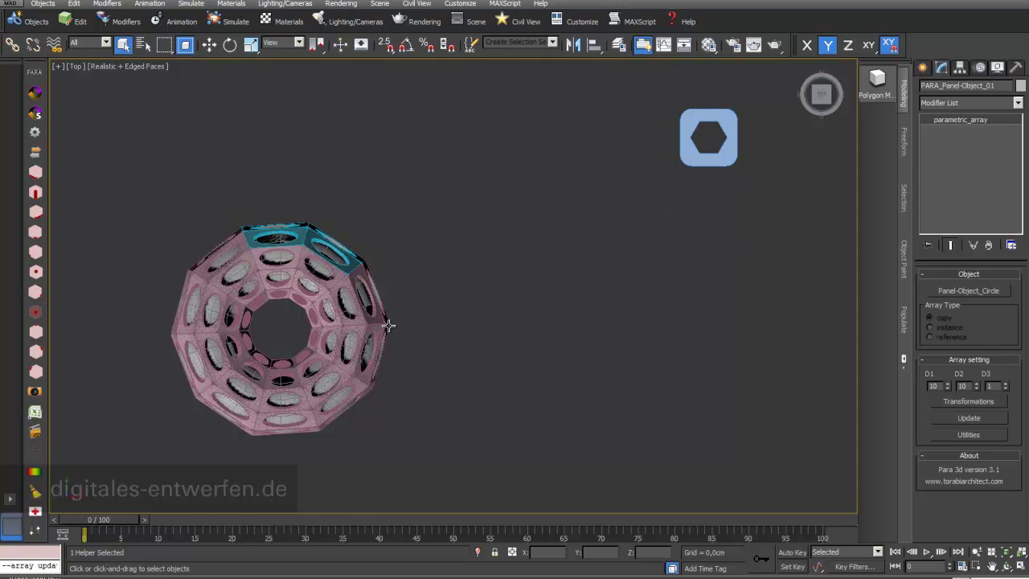
left_click(971, 293)
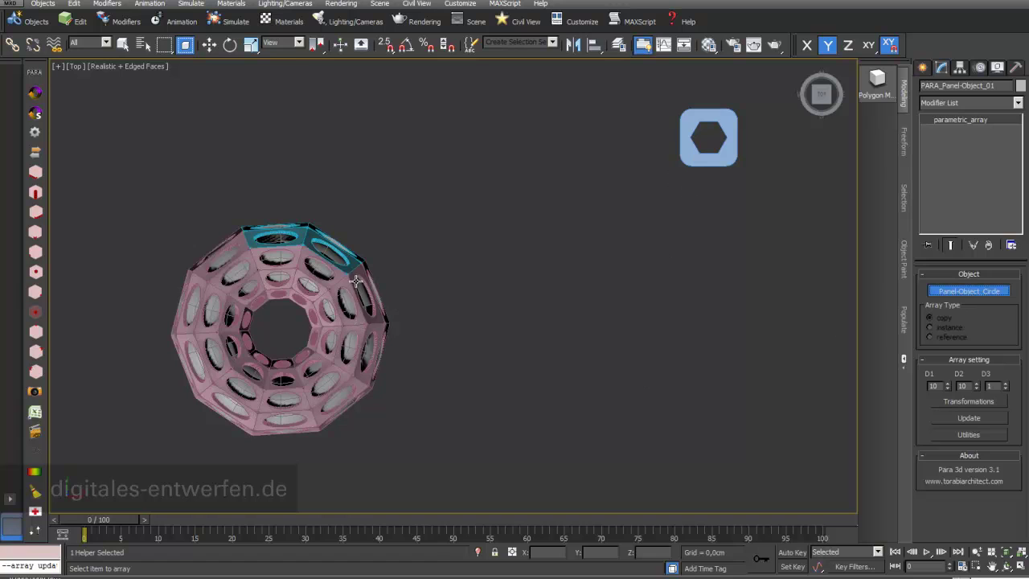
left_click(695, 156)
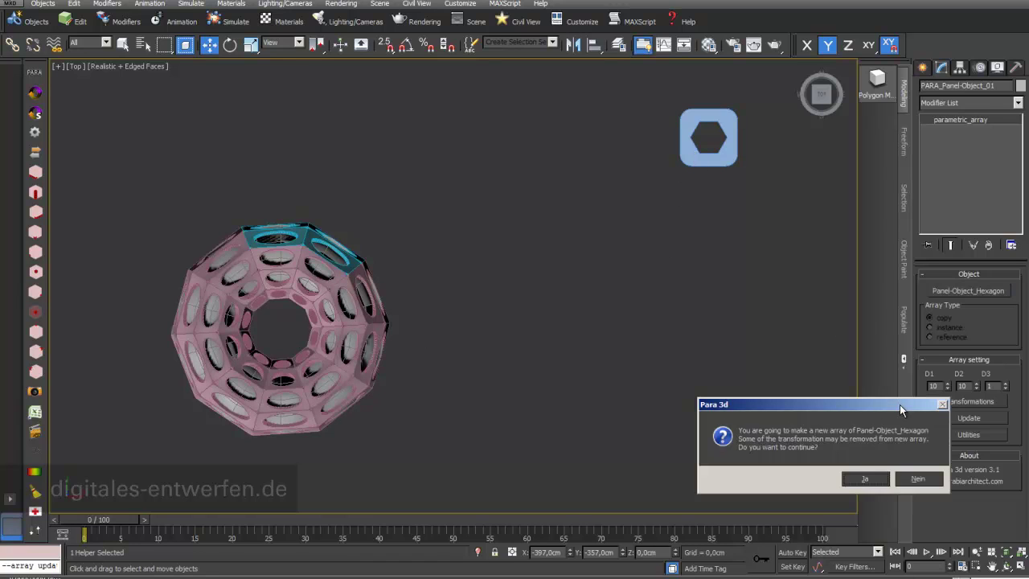
left_click_drag(899, 404, 784, 404)
left_click(745, 478)
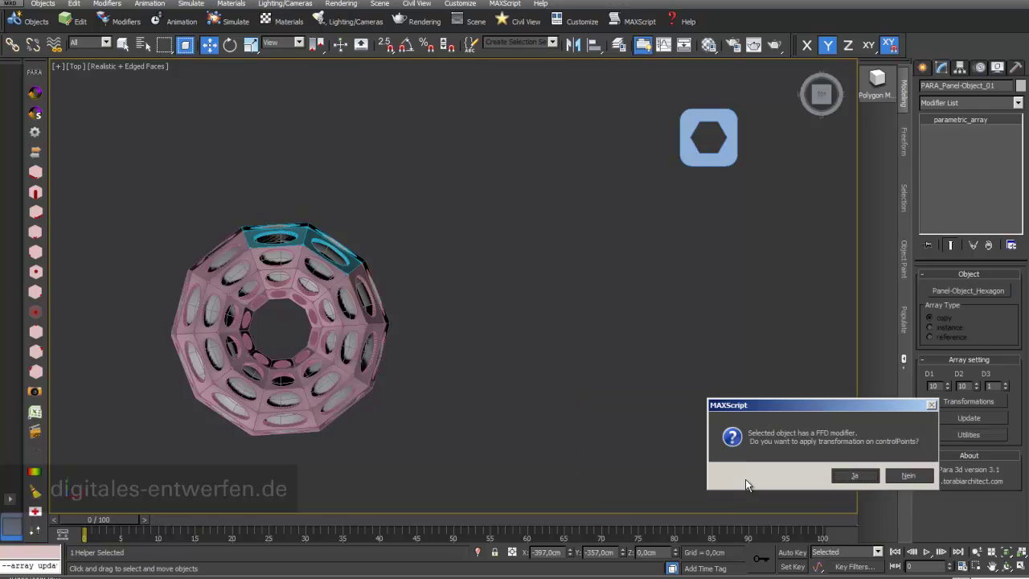
left_click(864, 475)
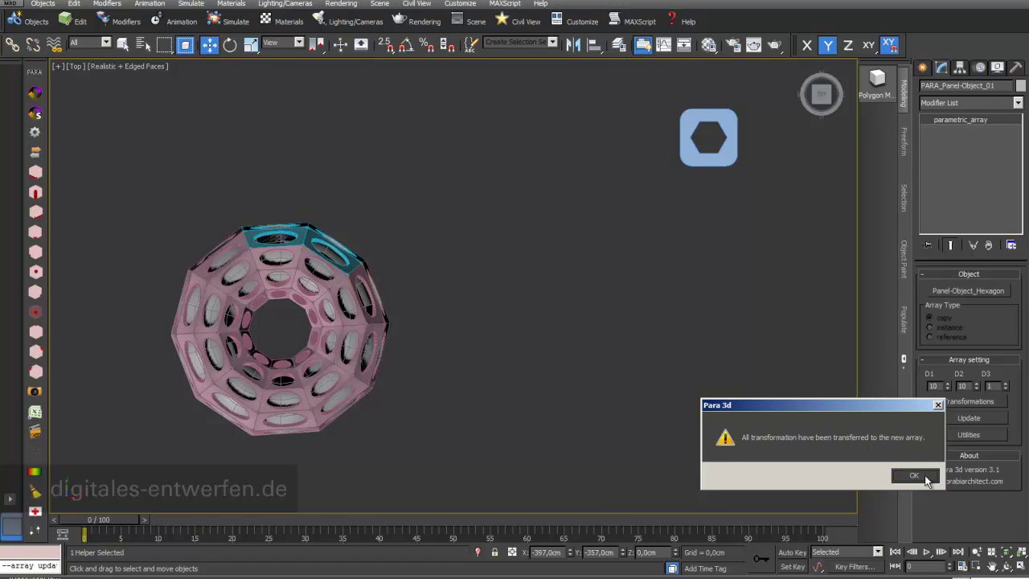
left_click(920, 477)
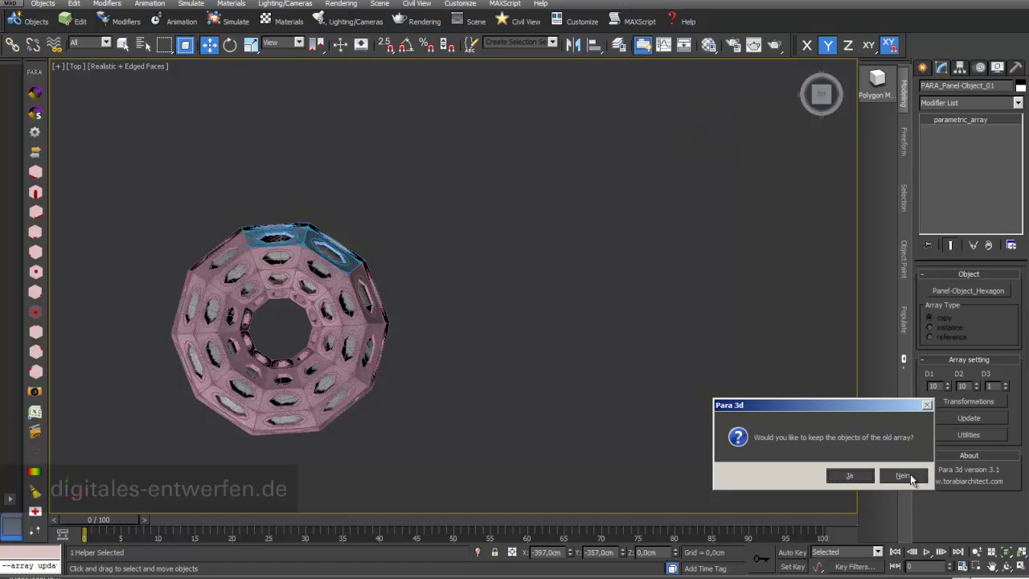
left_click(905, 475)
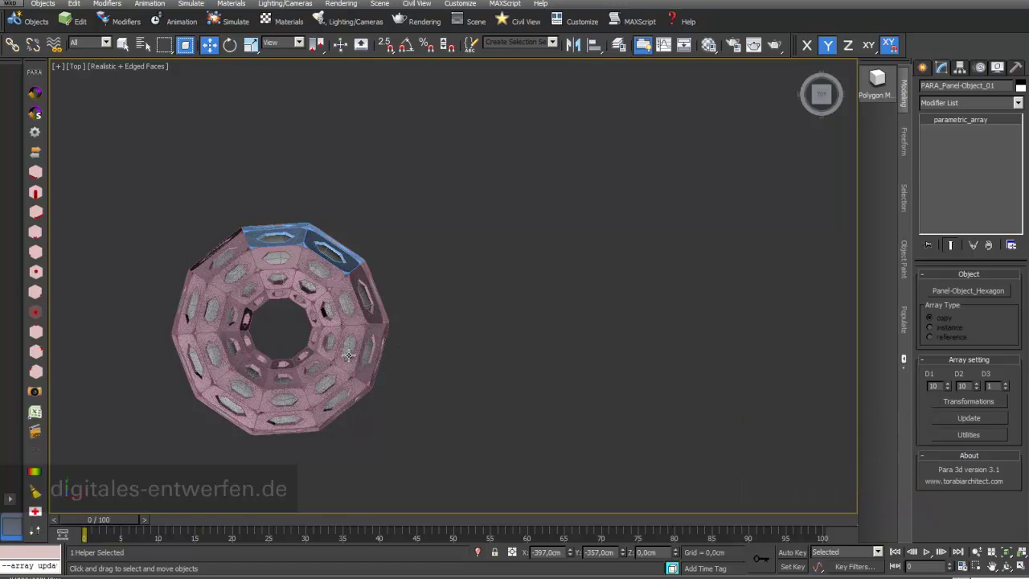
Step: Open the Para 3d settings for a hexagon panel and connect the bitmap controller to the NGon Radius
scroll(347, 368, "up", 2)
middle_click_drag(347, 369, 431, 348)
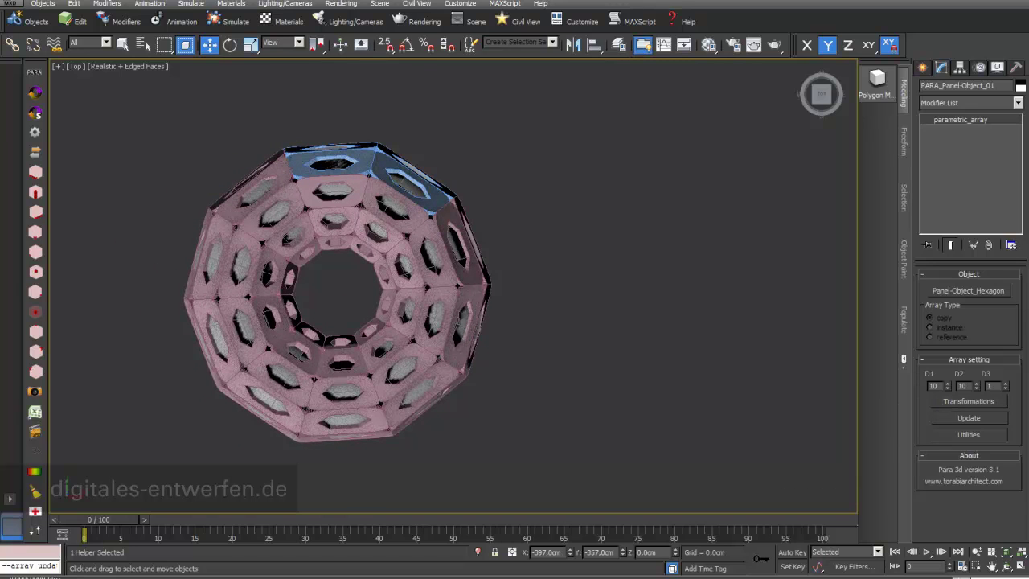
left_click(455, 361)
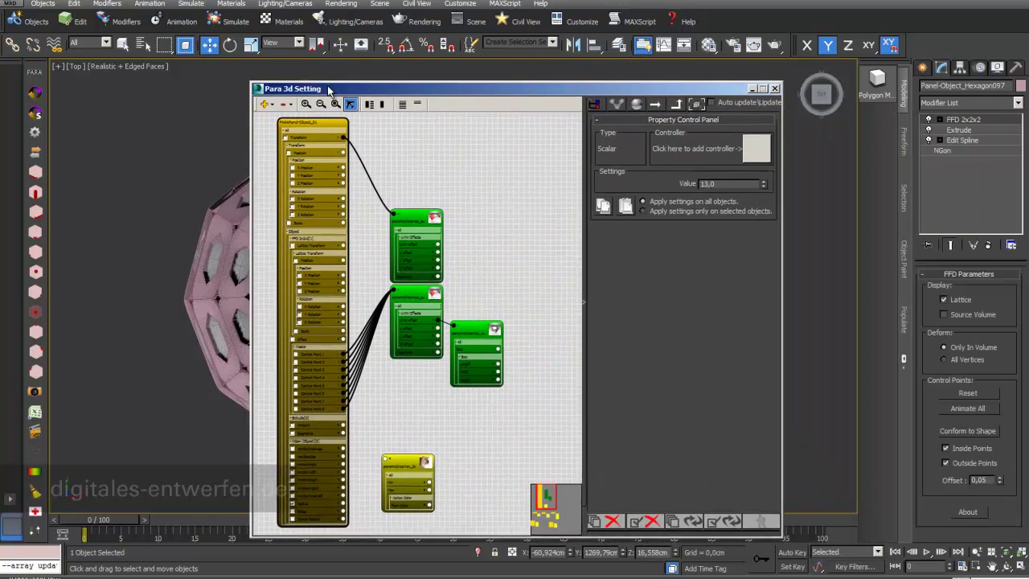
left_click_drag(327, 85, 466, 60)
middle_click_drag(294, 248, 161, 190)
scroll(161, 189, "up", 3)
middle_click_drag(643, 448, 679, 334)
scroll(640, 342, "up", 2)
scroll(640, 357, "up", 1)
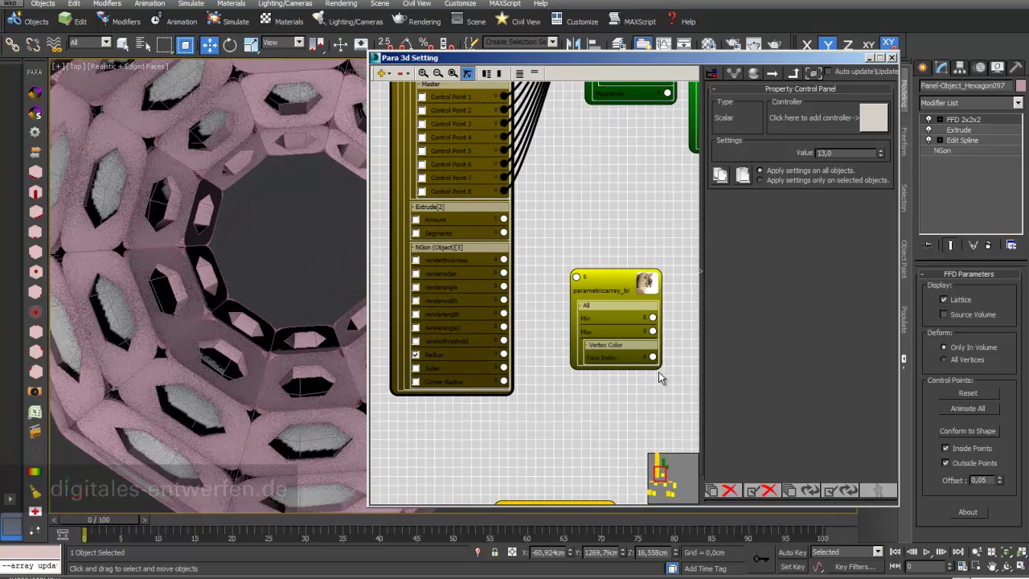
left_click_drag(575, 277, 504, 354)
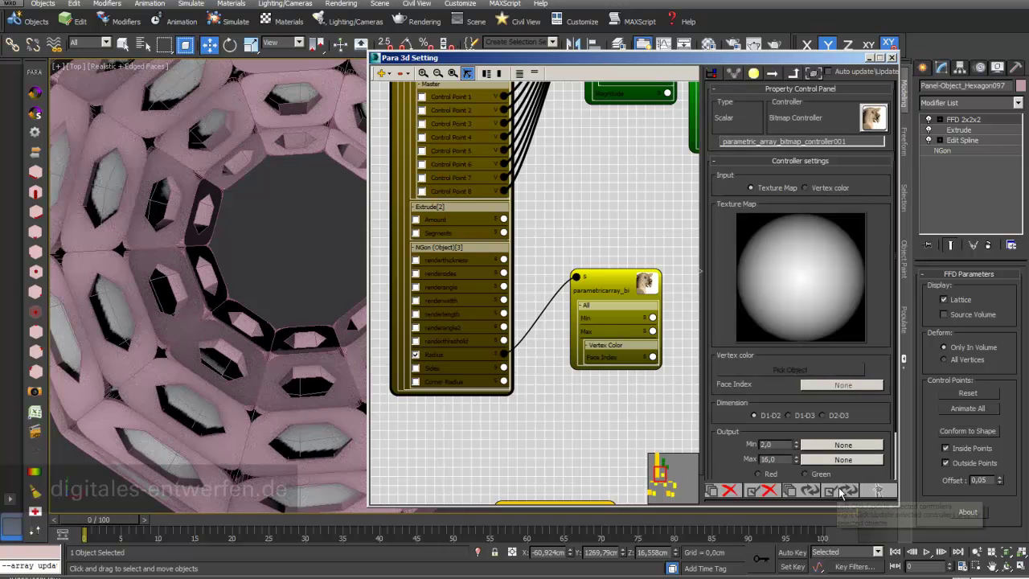
Step: Examine the hexagon openings across the torus paneling and the wavy surfaces below it
left_click_drag(590, 57, 719, 433)
scroll(399, 319, "down", 2)
middle_click_drag(398, 319, 413, 319)
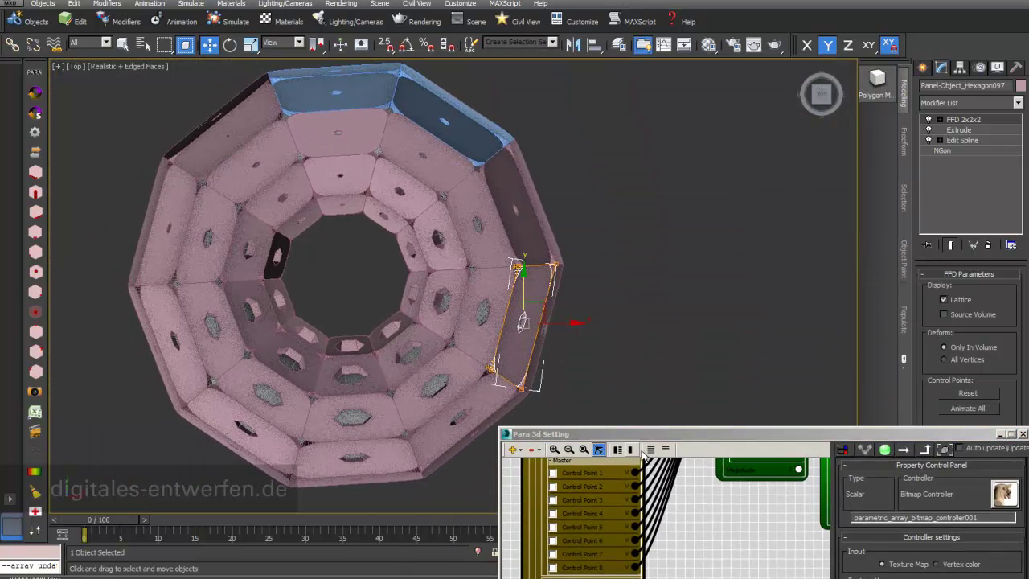
left_click_drag(716, 432, 695, 577)
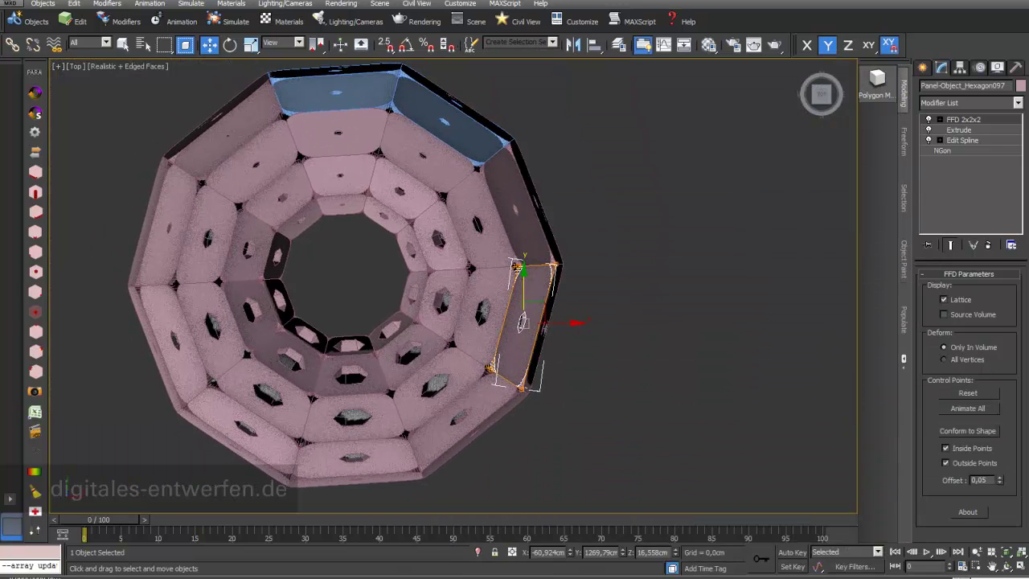
left_click(1006, 567)
left_click_drag(489, 316, 465, 344)
scroll(394, 320, "down", 3)
middle_click_drag(394, 320, 478, 253)
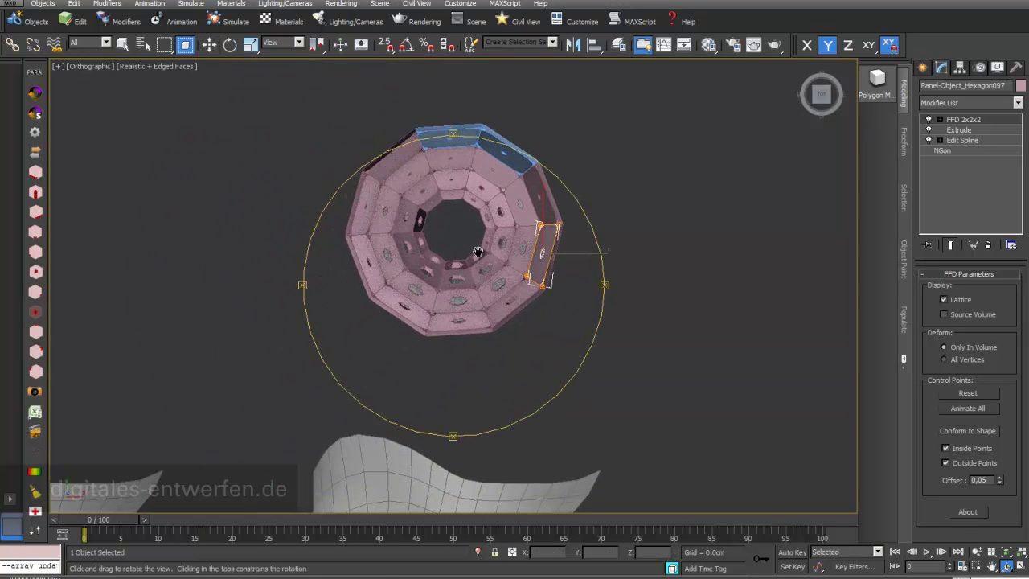
middle_click_drag(443, 354, 640, 191)
scroll(530, 278, "down", 2)
middle_click_drag(523, 280, 447, 316)
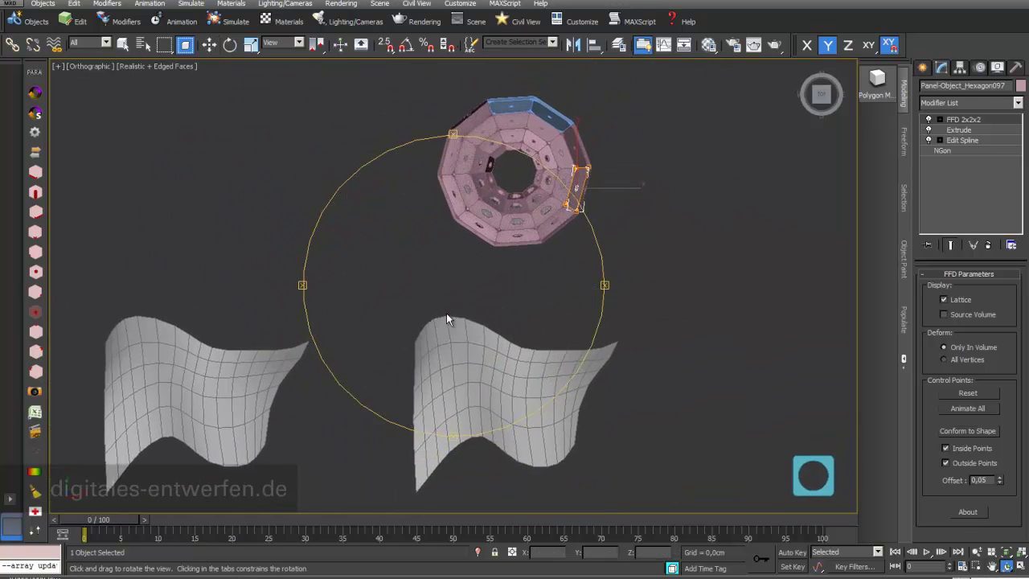
Step: Assign Panel-Surface as the surface of both surface controllers and update the selected controllers
mouse_move(695, 576)
left_mouse_down()
mouse_move(679, 306)
mouse_move(661, 272)
left_mouse_up()
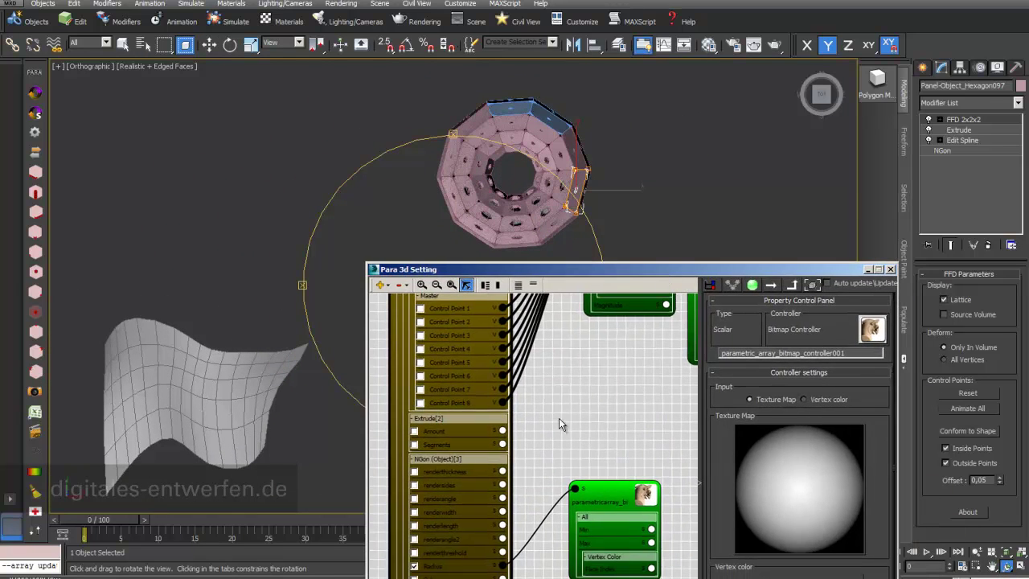
middle_click_drag(574, 355, 503, 572)
middle_click_drag(548, 428, 533, 508)
left_click(535, 400)
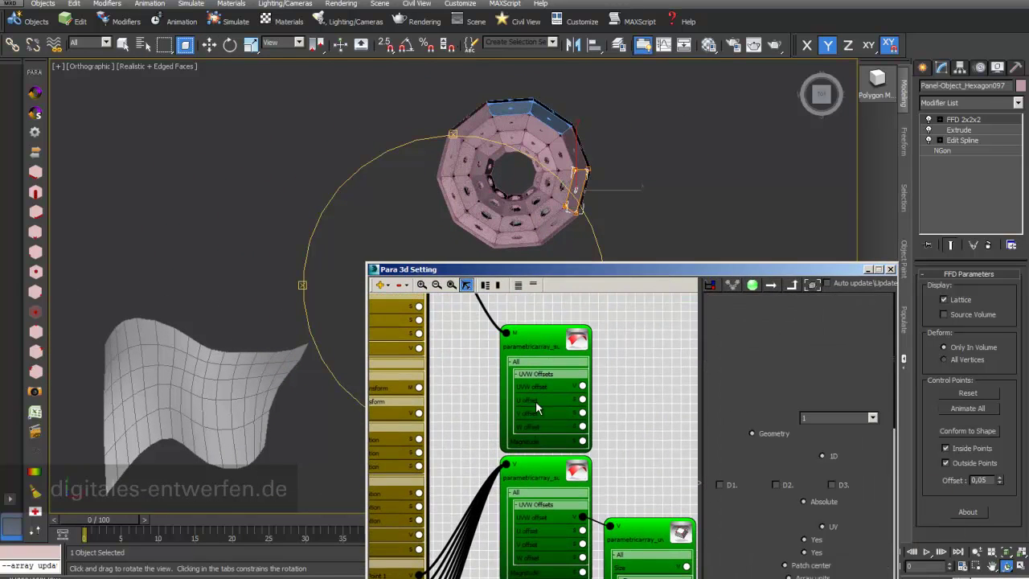
left_click(544, 463)
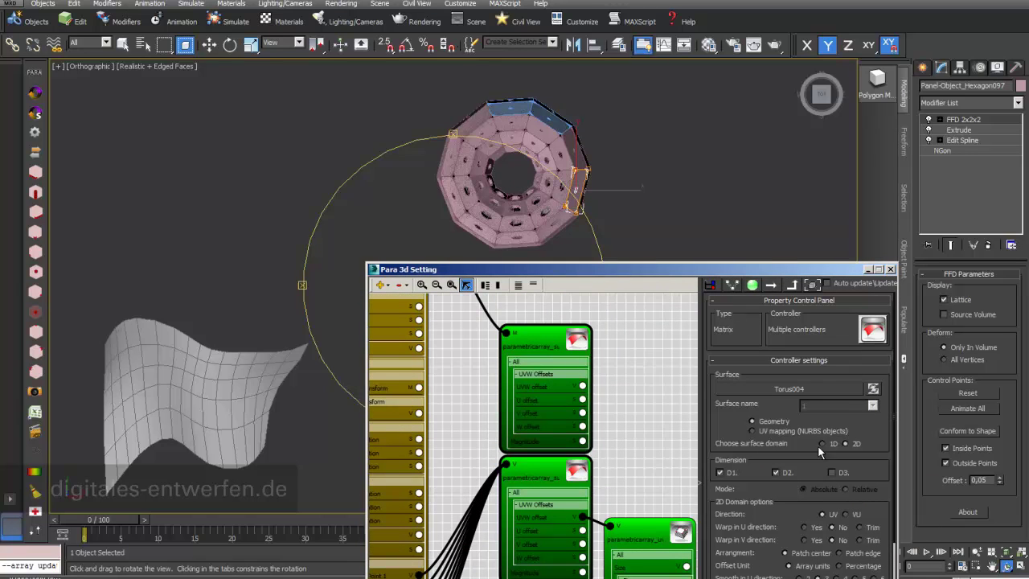
left_click(824, 388)
left_click(115, 424)
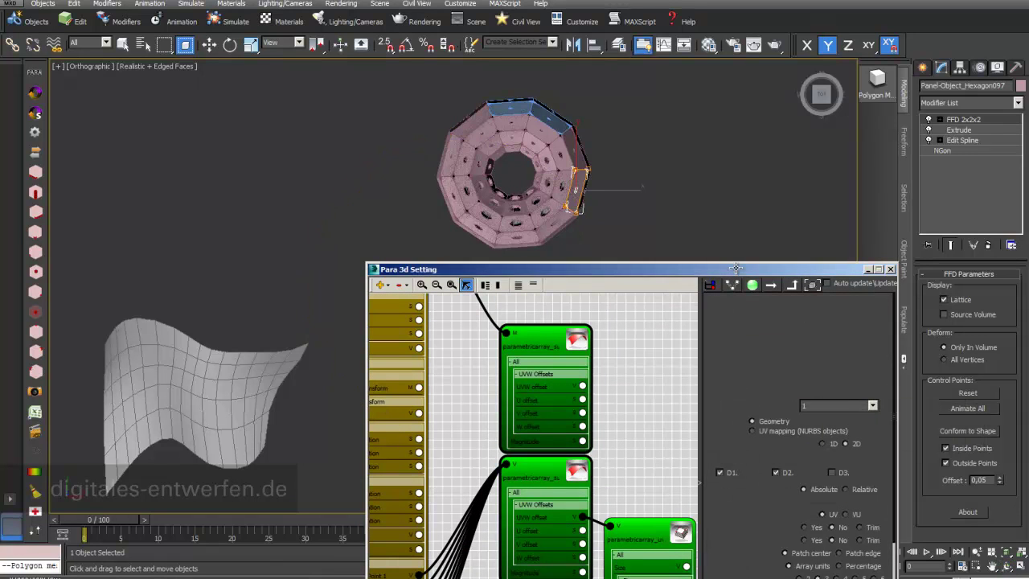
left_click_drag(737, 272, 759, 104)
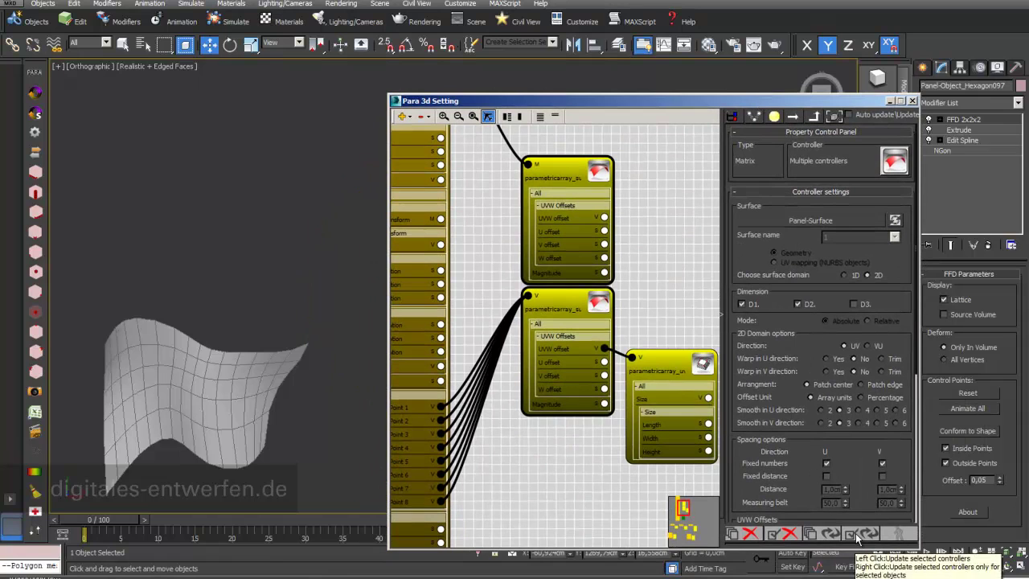
left_click(855, 531)
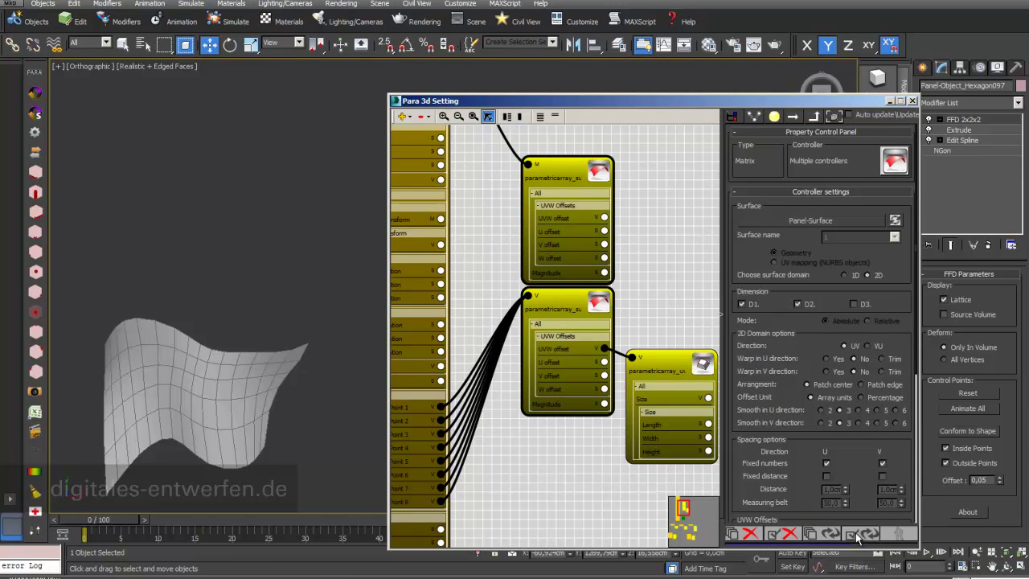
Step: Move the first panel of the 1D array up and slightly left to about X -13.7 cm, Y 143.9 cm
middle_click_drag(189, 423, 231, 357)
scroll(230, 357, "up", 2)
left_click_drag(720, 107, 583, 558)
scroll(591, 270, "down", 4)
middle_click_drag(591, 270, 516, 275)
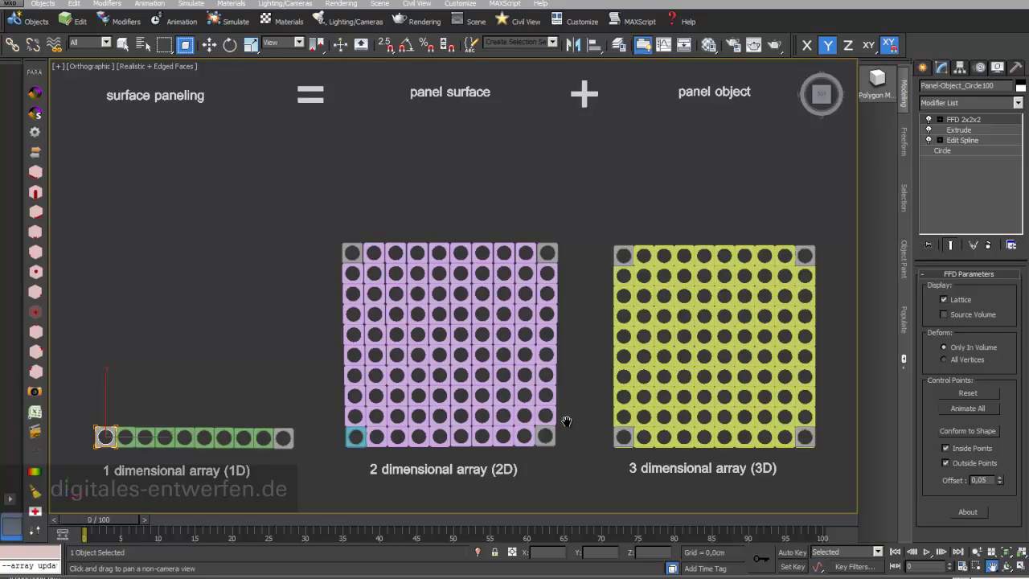
left_click(209, 45)
left_click_drag(123, 418, 111, 286)
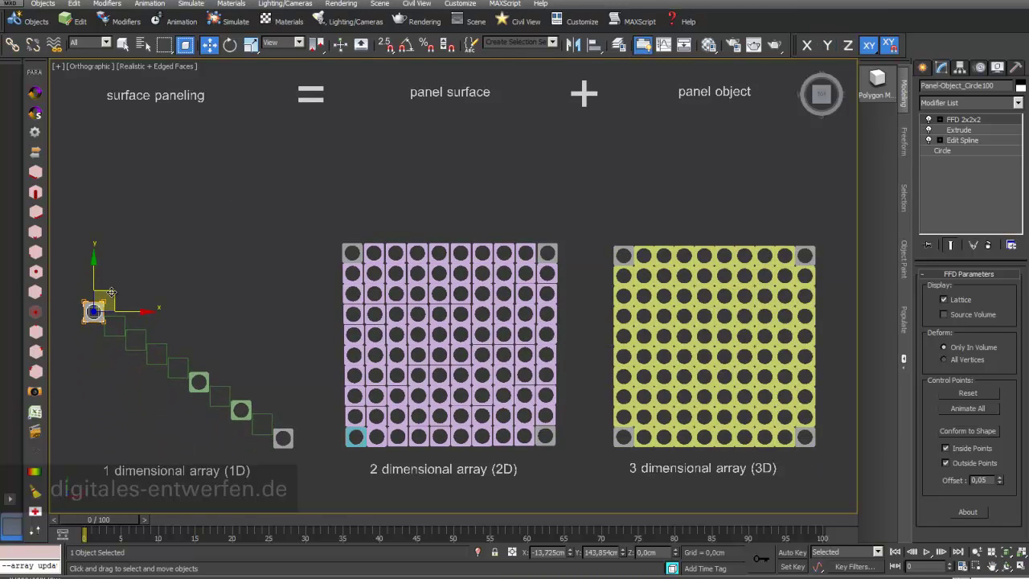
Step: Move the 2D array's upper corner panels to about X -306, Y 802 cm and X 1.4, Y 760 cm, and the 3D array's upper-left panel up-left
left_click(352, 254)
left_click_drag(374, 235, 319, 152)
left_click(551, 244)
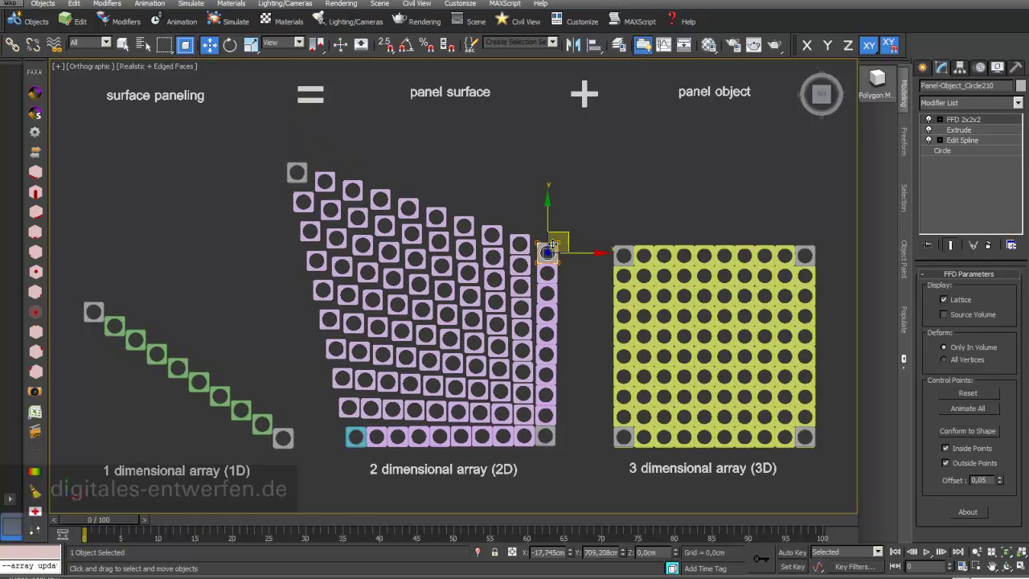
left_click_drag(561, 238, 579, 194)
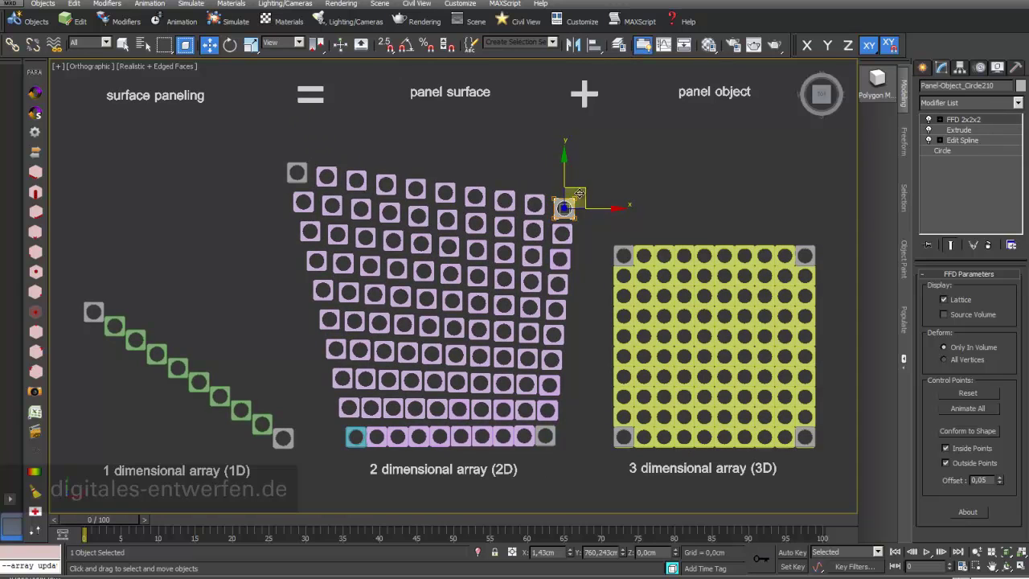
left_click(625, 254)
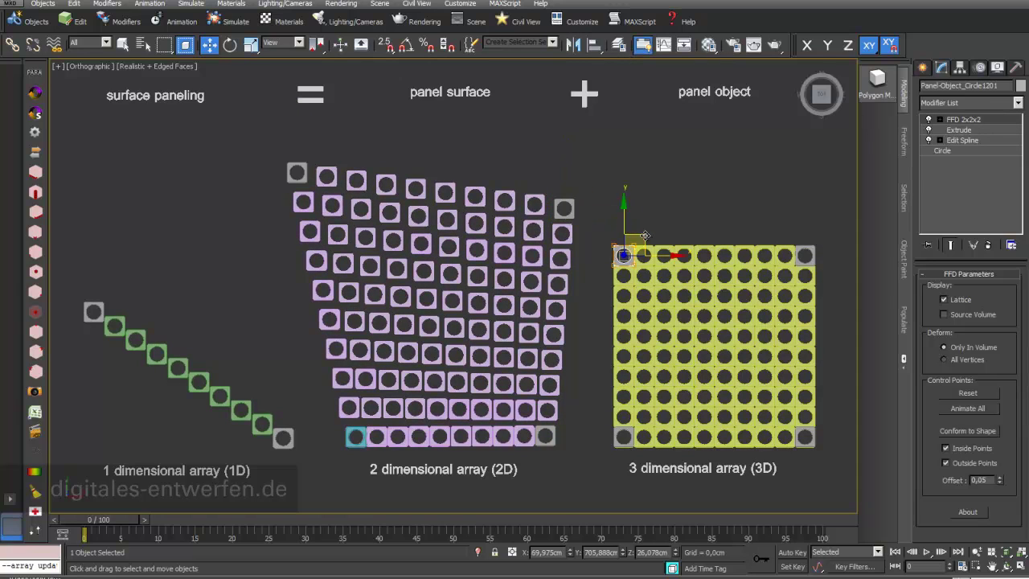
left_click_drag(641, 234, 614, 165)
Step: Isolate all panels of the 1D, 2D and 3D arrays and tilt the view to an oblique angle
left_click_drag(140, 199, 831, 455)
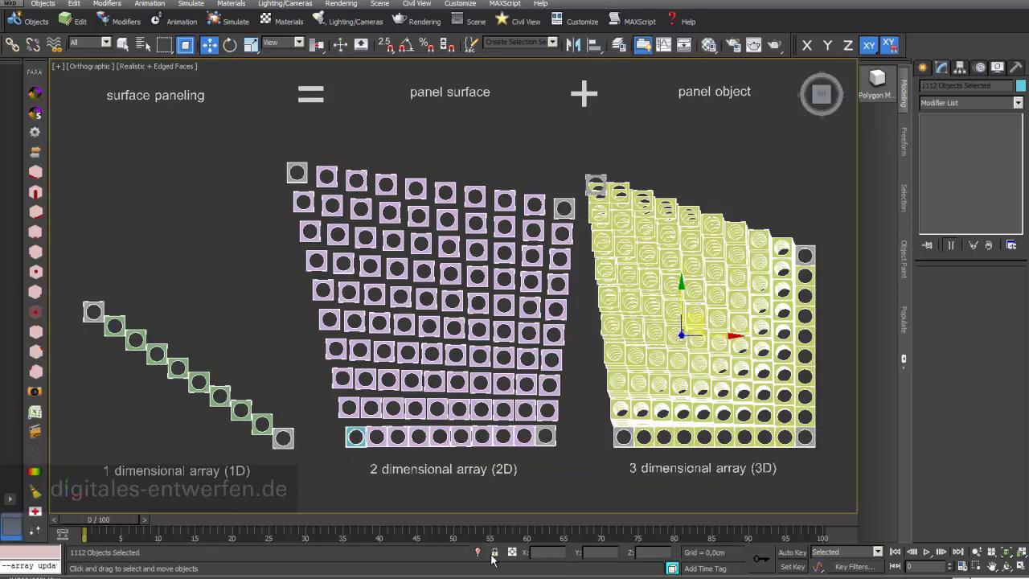
left_click(478, 552)
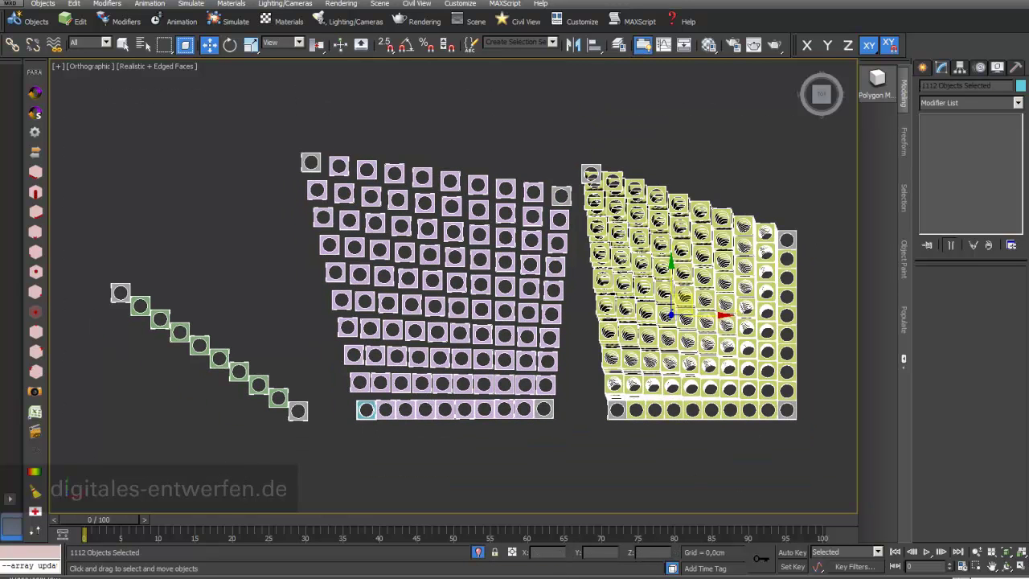
left_click(1006, 565)
left_click_drag(467, 329, 491, 239)
Step: Raise the 1D array's first panel to about Z 195 cm and the 2D array's far-left corner panel to about Z 159 cm
left_click(208, 45)
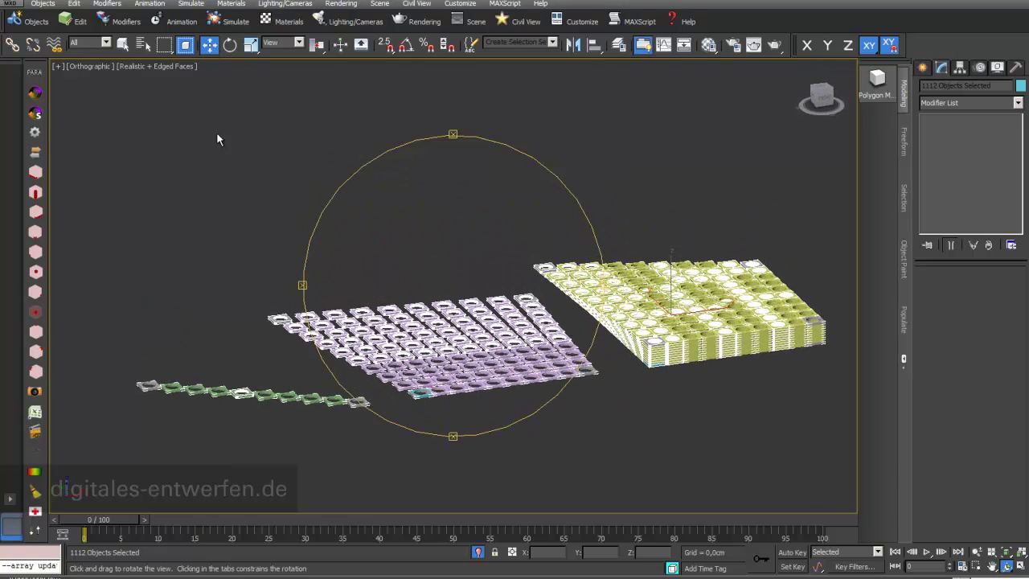
left_click(146, 384)
left_click_drag(150, 353, 174, 235)
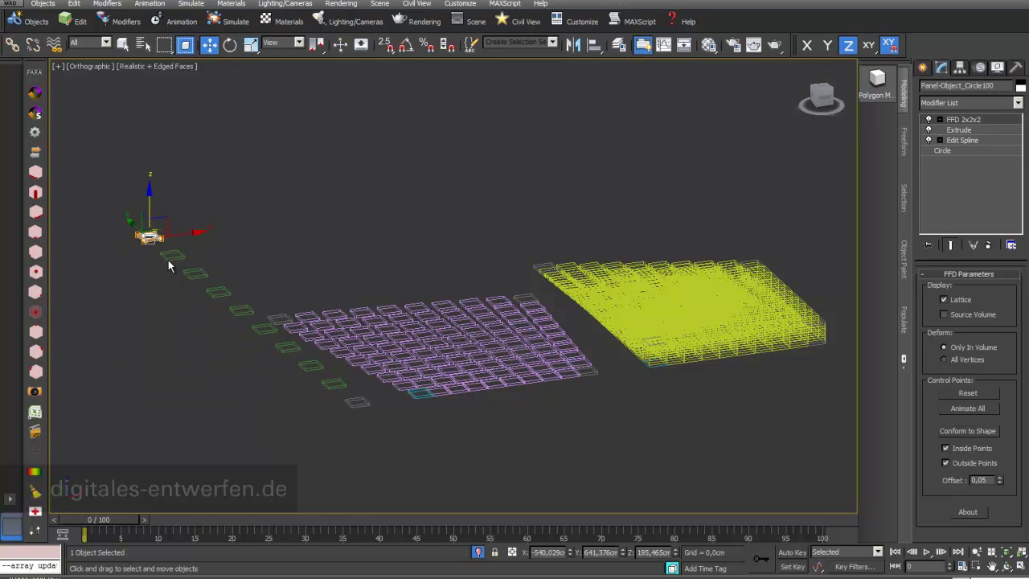
left_click(279, 319)
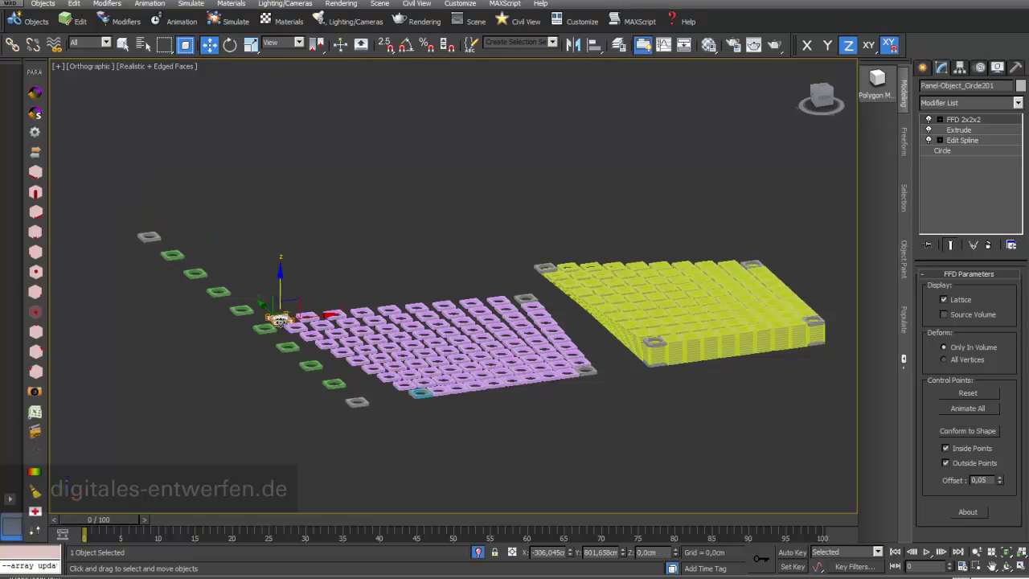
left_click_drag(279, 320, 280, 197)
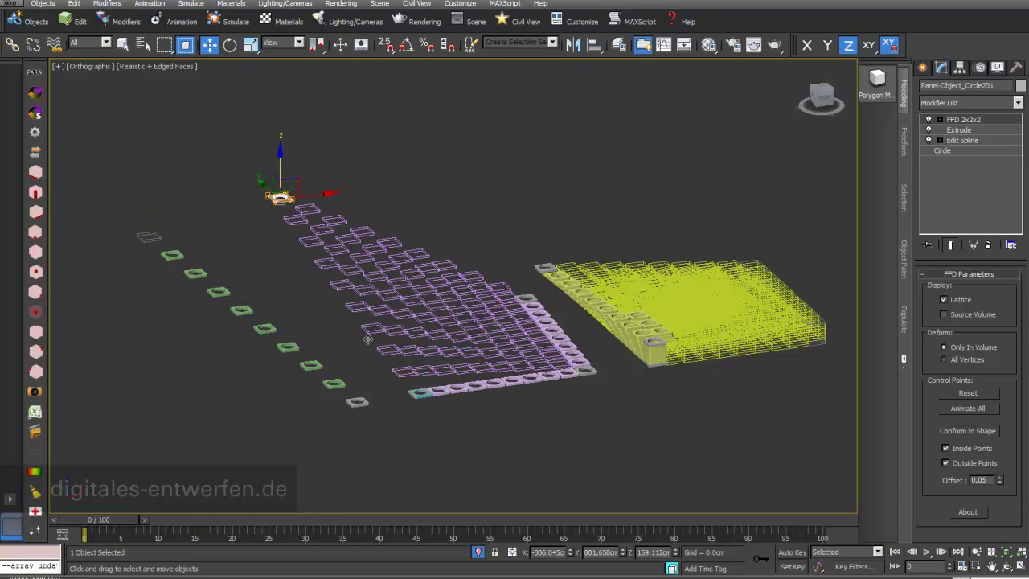
Step: Raise the upper front-left corner panel of the 3D array to about Z 284 cm
left_click(657, 342)
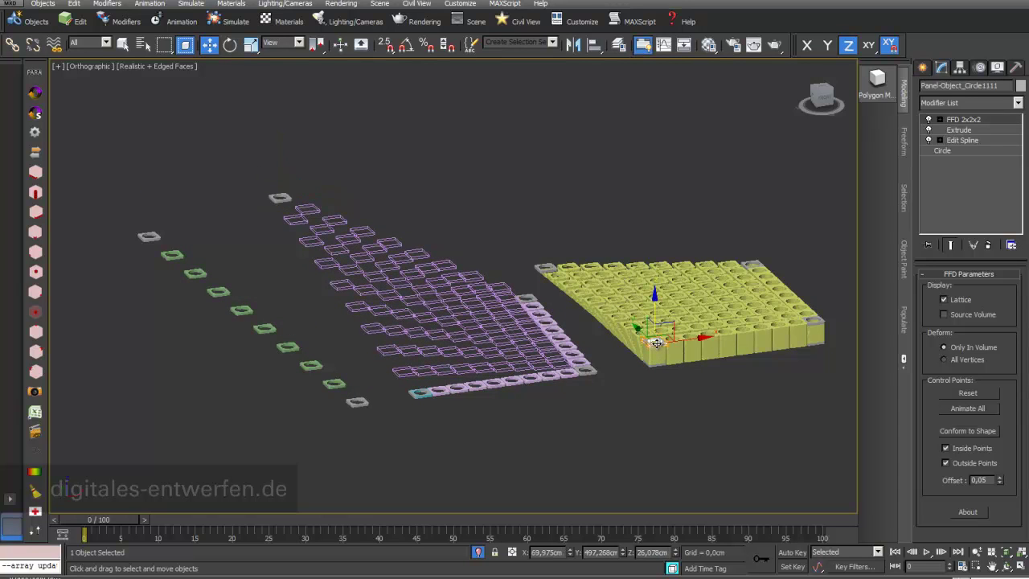
left_click_drag(657, 342, 655, 64)
left_click_drag(667, 478, 667, 488)
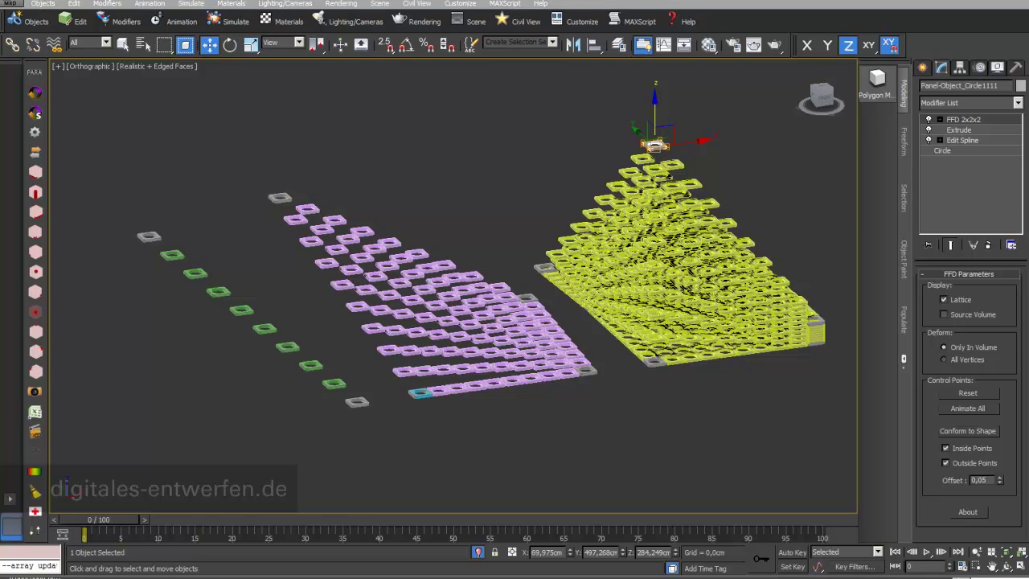
Step: Examine the D1, D2 and D3 array settings of the 3D, 2D and 1D arrays in turn
left_click(35, 134)
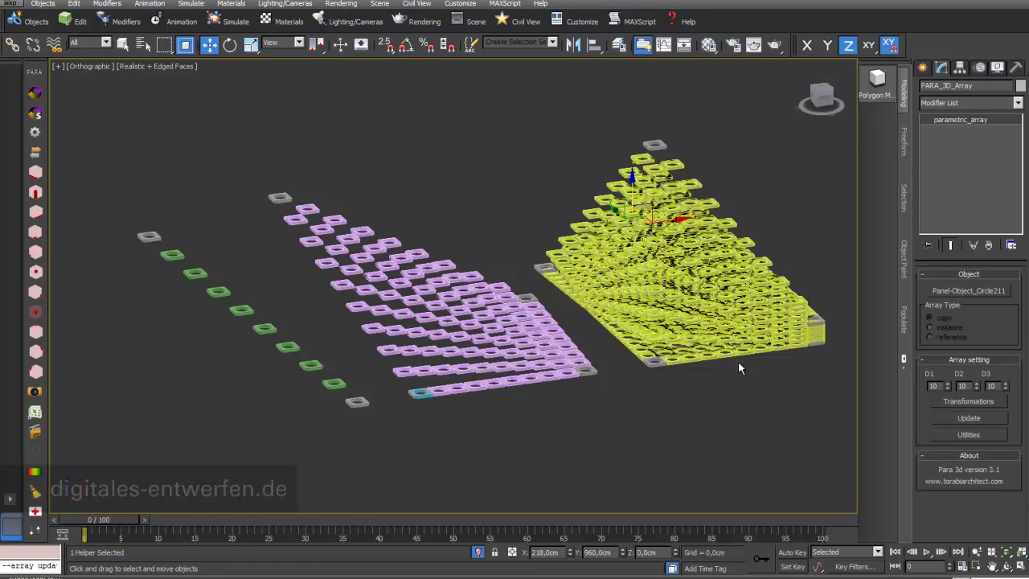
left_click(438, 392)
left_click(35, 134)
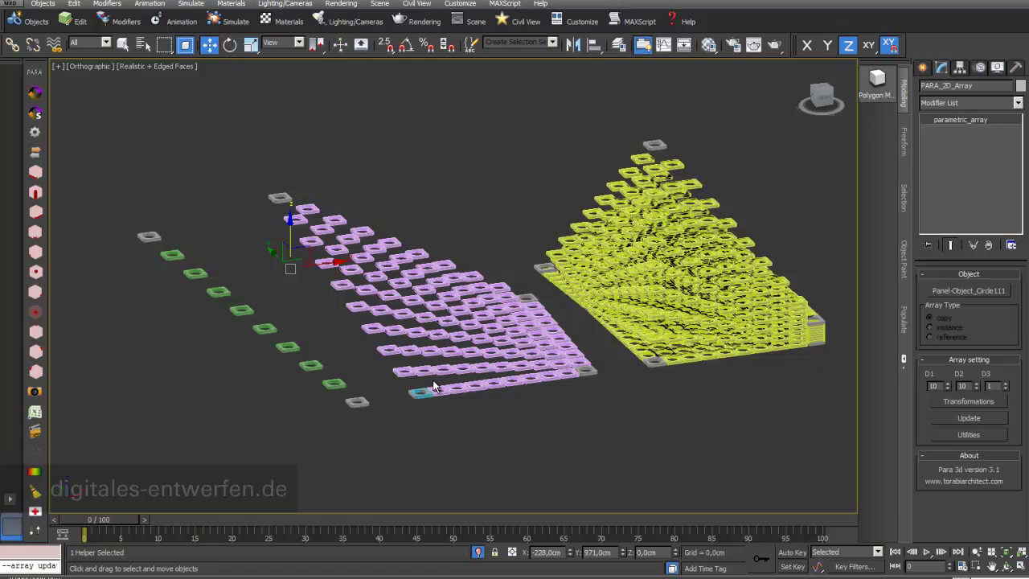
left_click(359, 407)
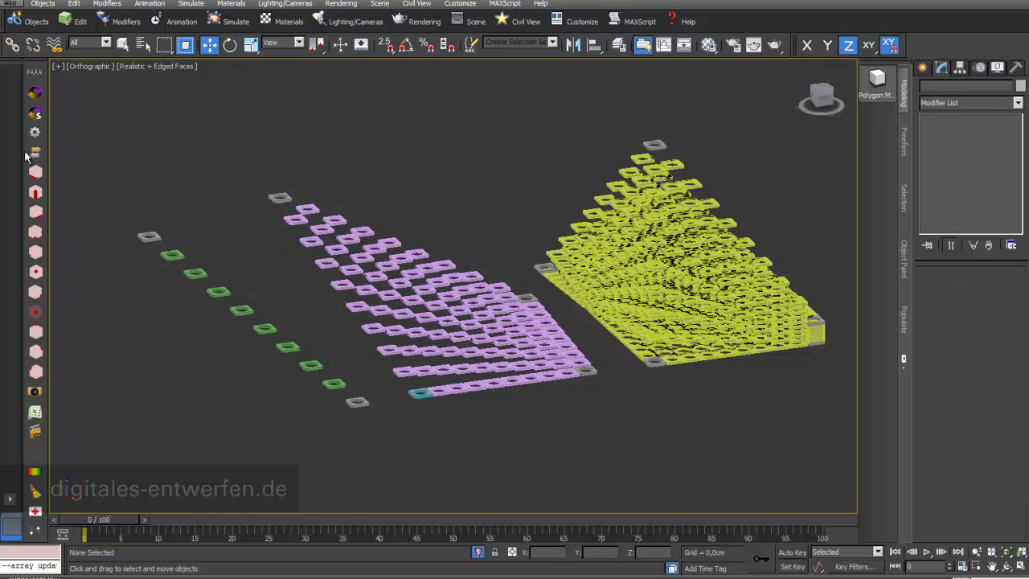
left_click(362, 403)
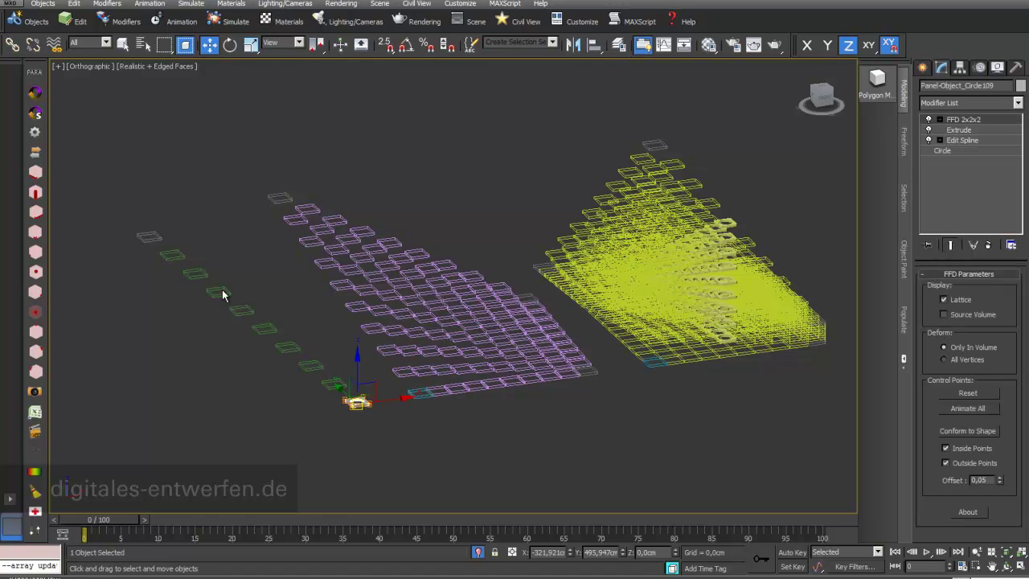
left_click(36, 132)
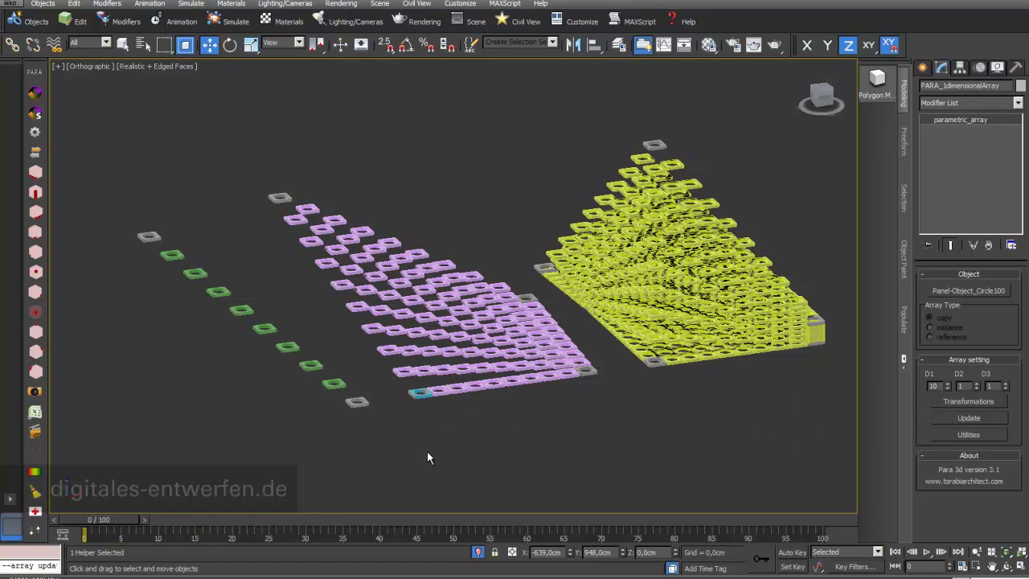
Step: Move the first panel of the 1D array to redirect its row, and end the isolation of the arrays
left_click(150, 237)
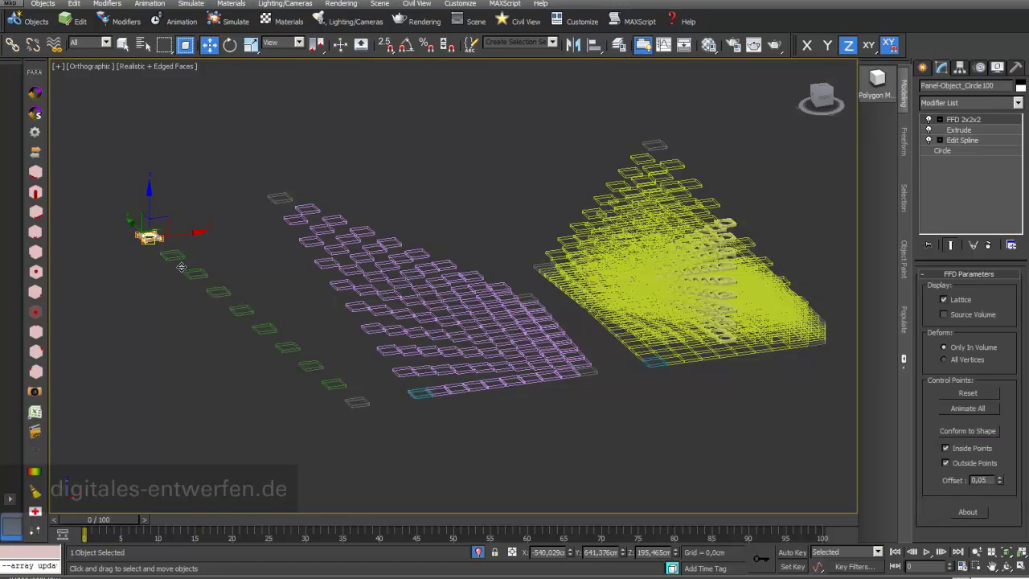
mouse_move(181, 237)
left_mouse_down()
mouse_move(410, 201)
mouse_move(300, 220)
mouse_move(338, 342)
mouse_move(418, 437)
mouse_move(315, 330)
left_mouse_up()
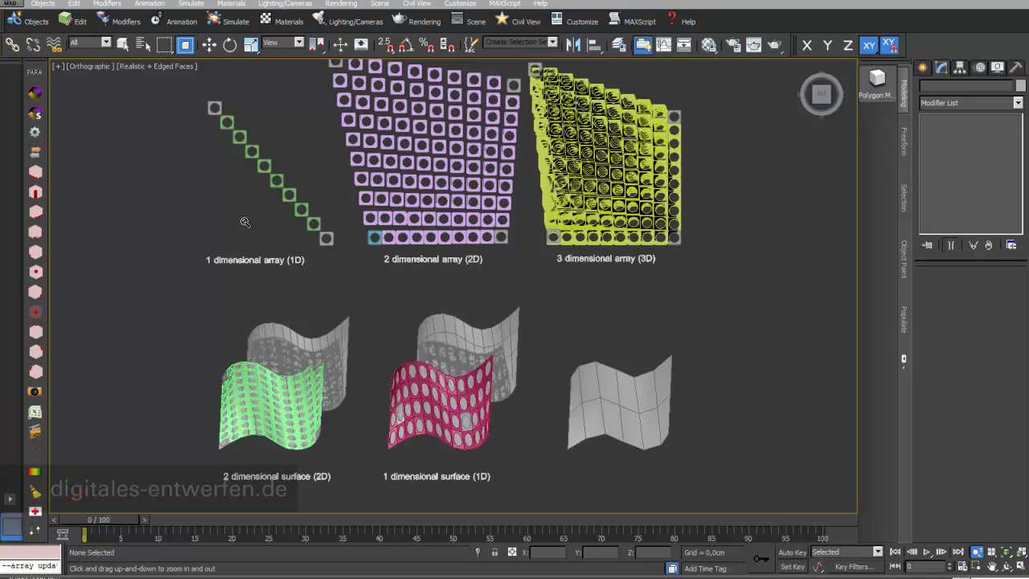
left_click(209, 45)
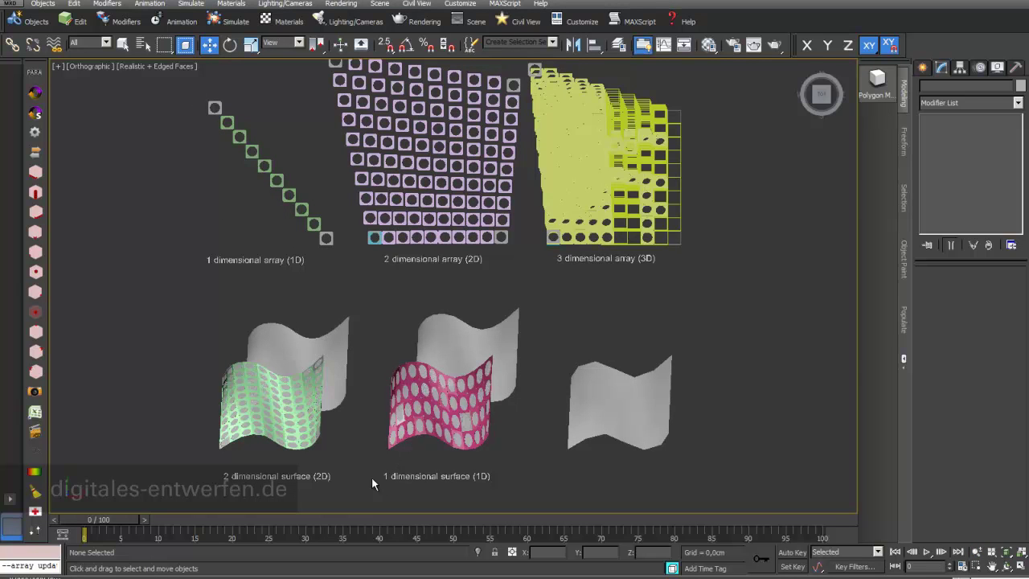
Step: Rotate the grey surface Panel-Surface004 behind the 2 dimensional surface paneling slightly
left_click(336, 355)
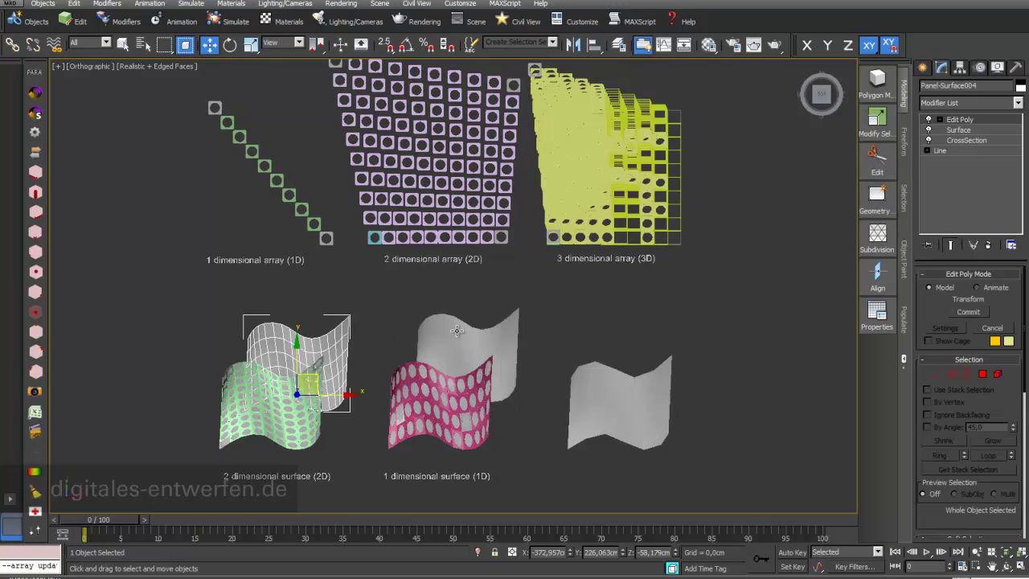
left_click(456, 330)
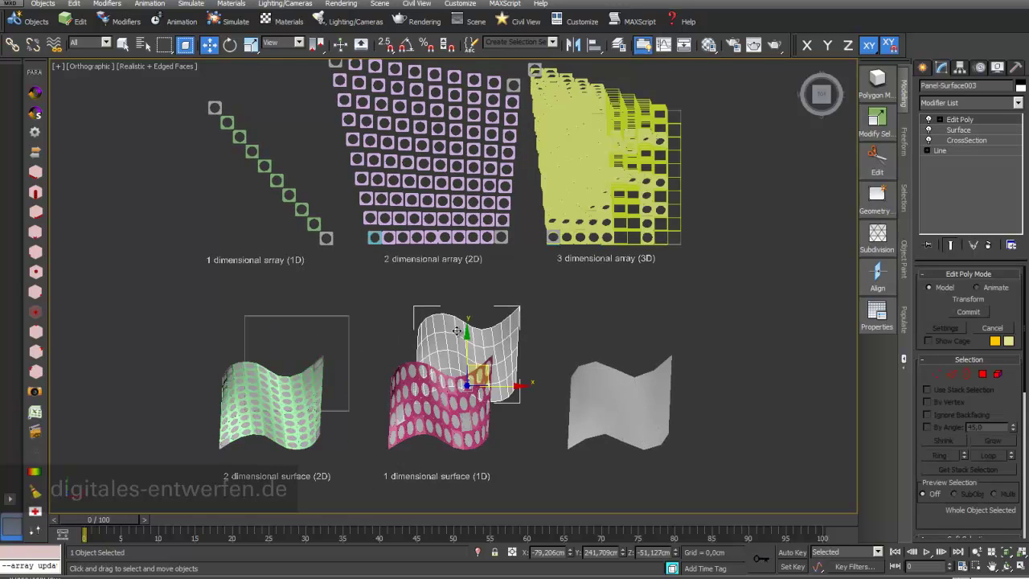
left_click(325, 344)
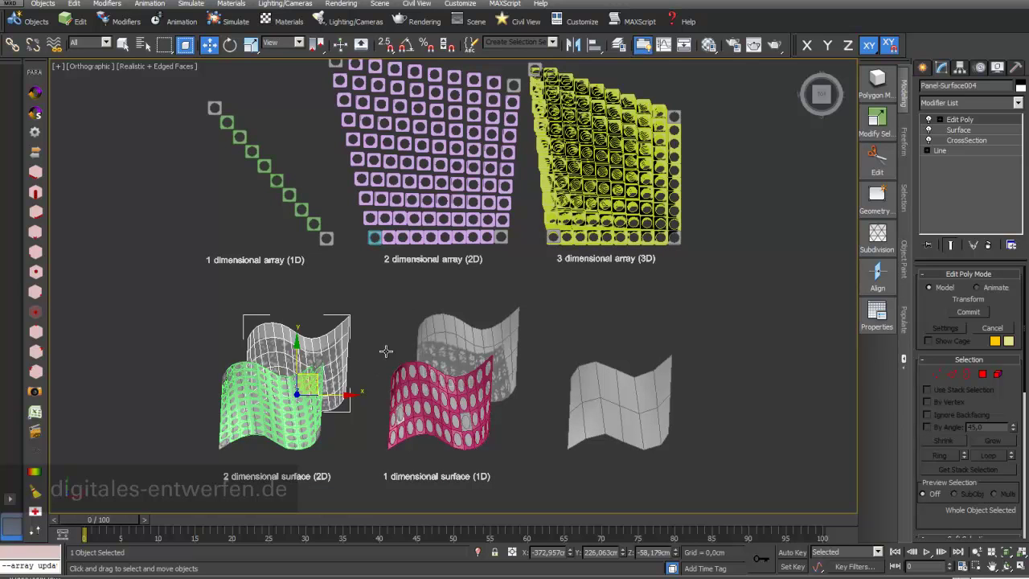
left_click(230, 45)
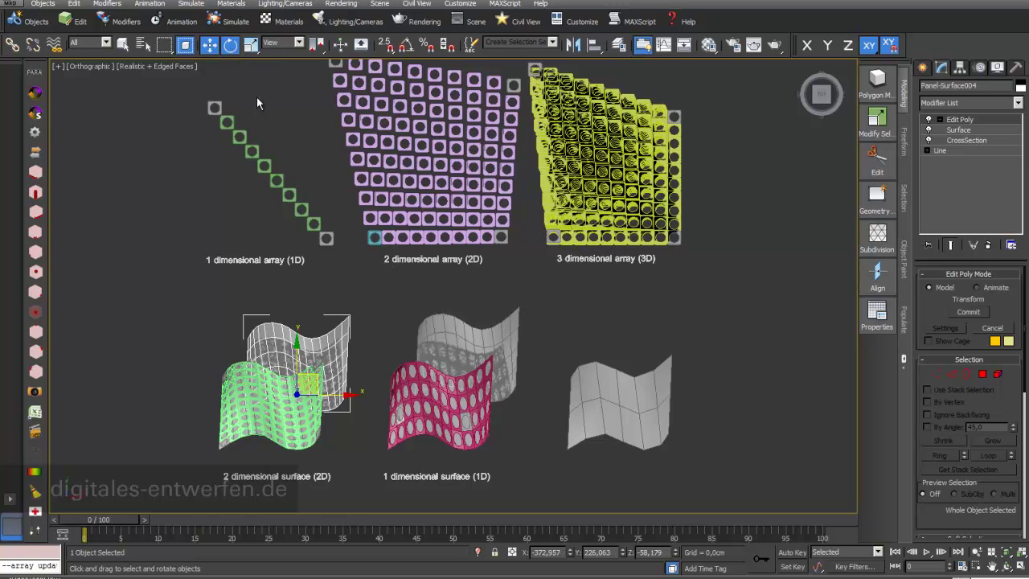
mouse_move(311, 370)
left_mouse_down()
mouse_move(282, 310)
mouse_move(327, 374)
mouse_move(297, 376)
mouse_move(301, 360)
mouse_move(315, 364)
left_mouse_up()
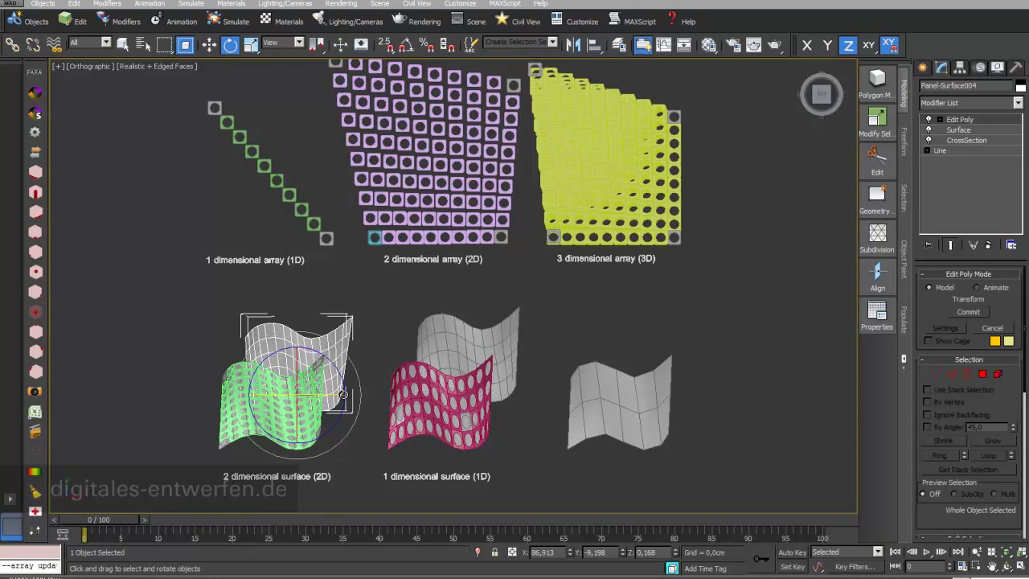
scroll(343, 393, "up", 4)
middle_click_drag(372, 297, 339, 335)
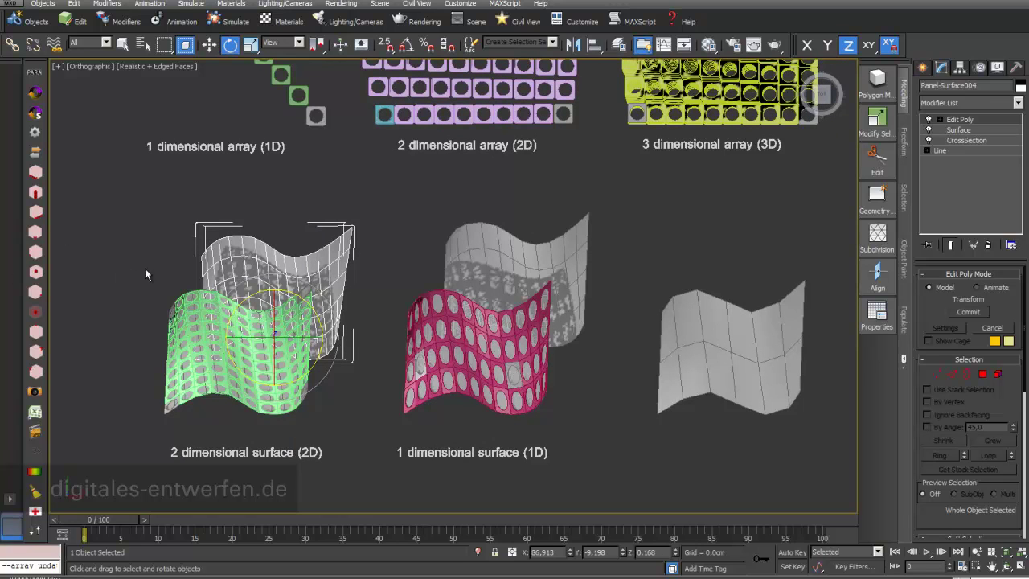
Step: Open the parametric array settings of the green 2 dimensional surface paneling
left_click(210, 46)
left_click(253, 332)
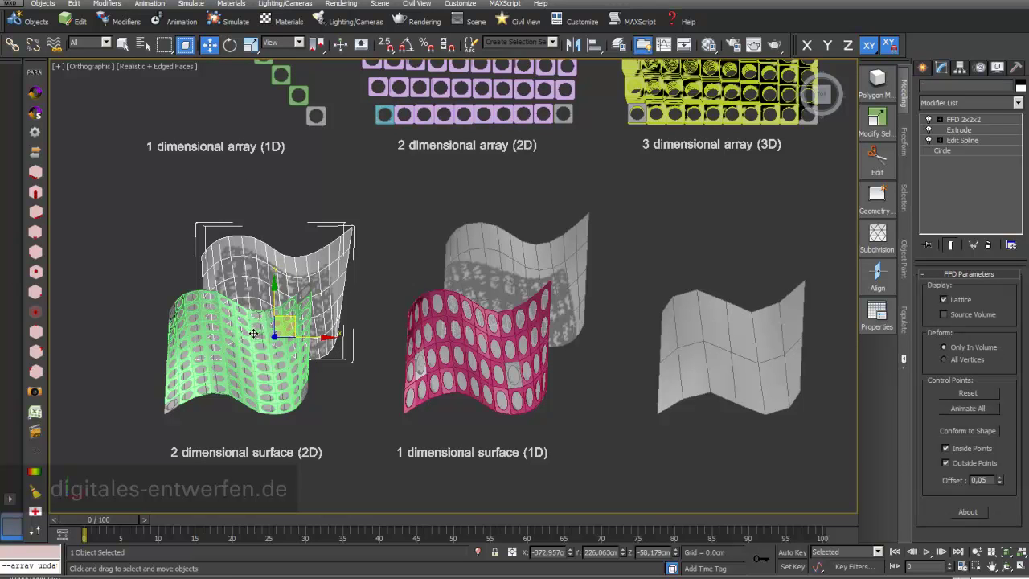
left_click(35, 133)
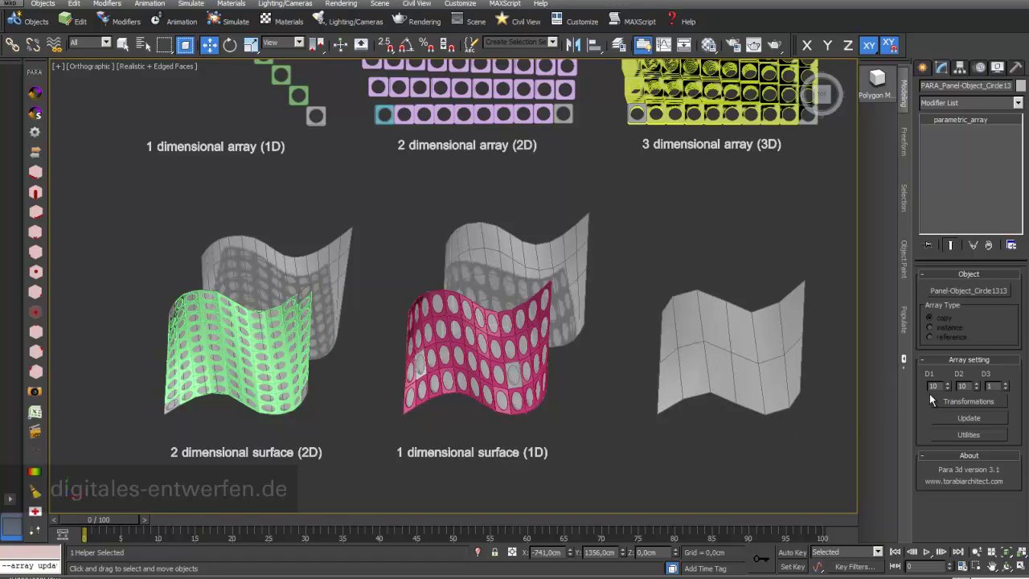
Step: Try D1 counts of 5 and 3 on the green paneling, and set D1 back to 10
left_click_drag(939, 386, 907, 387)
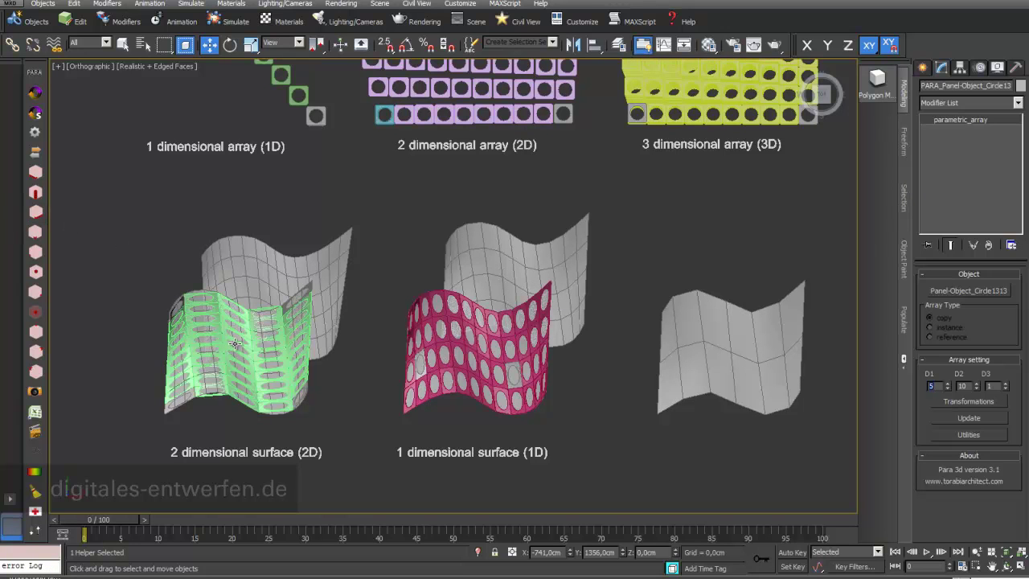
scroll(272, 352, "up", 5)
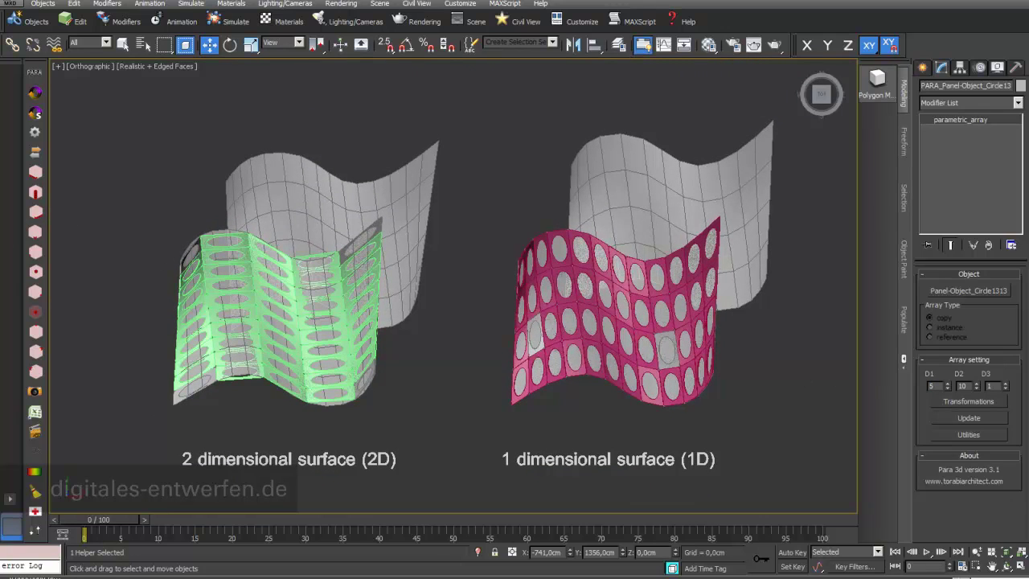
type("3")
key("Return")
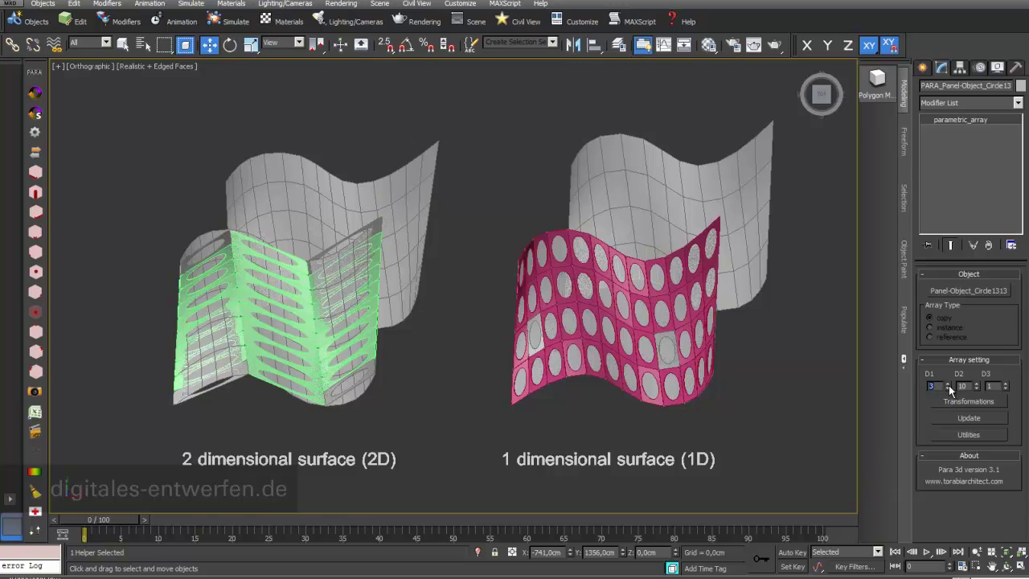
type("10")
key("Return")
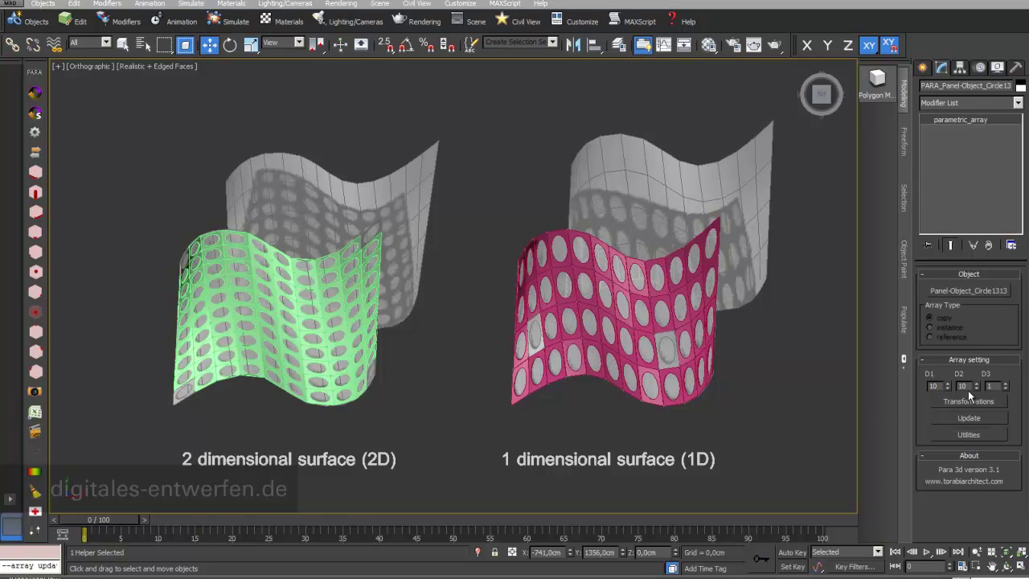
Step: Set the green paneling's D3 count to 4 and disable dimension D2 of its Panel-Surface001 controller in the Para 3d settings
left_click_drag(995, 386, 985, 385)
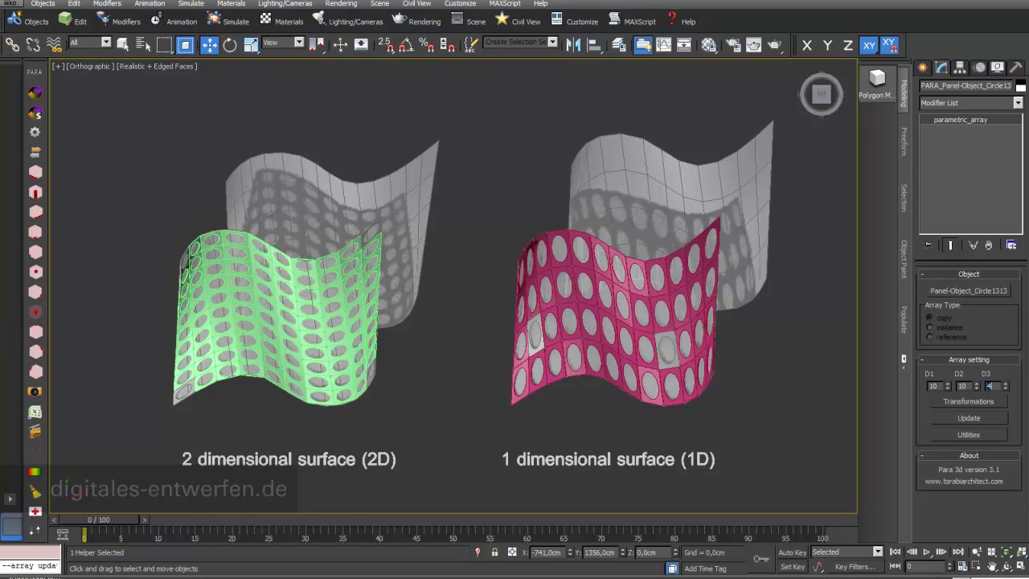
left_click_drag(647, 575, 565, 85)
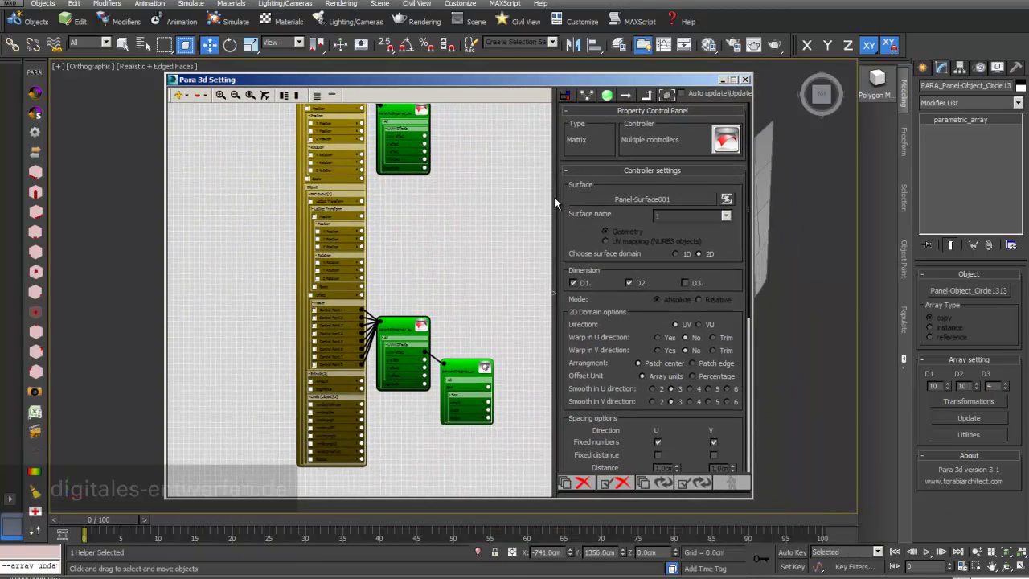
left_click_drag(499, 82, 730, 117)
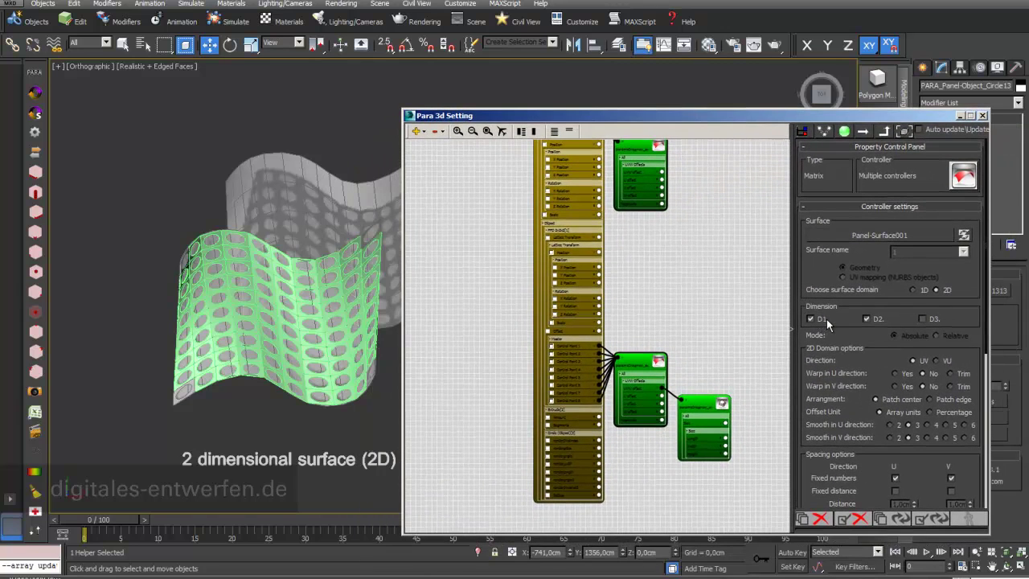
left_click_drag(871, 118, 554, 89)
left_click(550, 287)
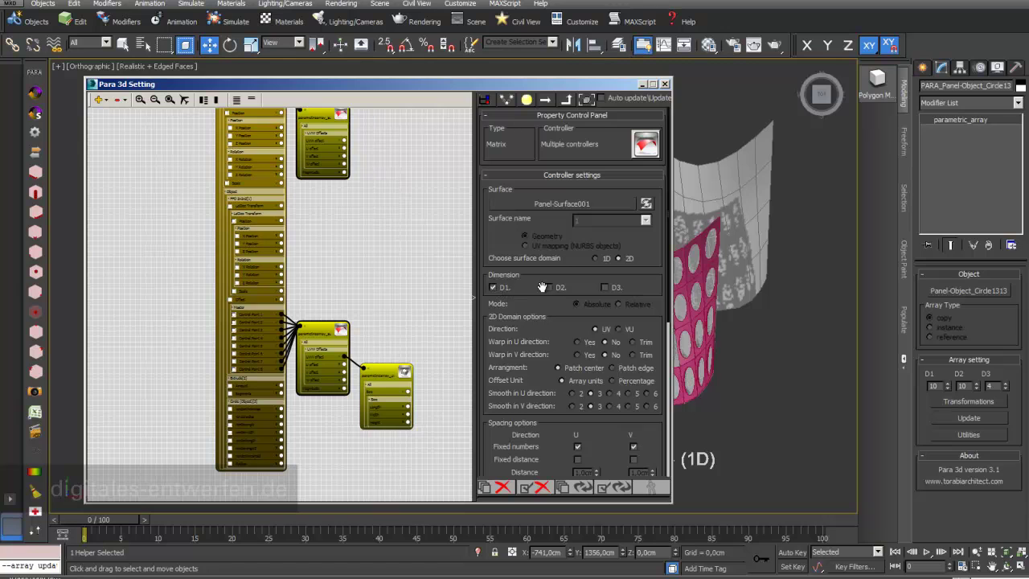
Step: Enable dimension D3 of the green paneling's Panel-Surface001 controller and update the controller
left_click(605, 286)
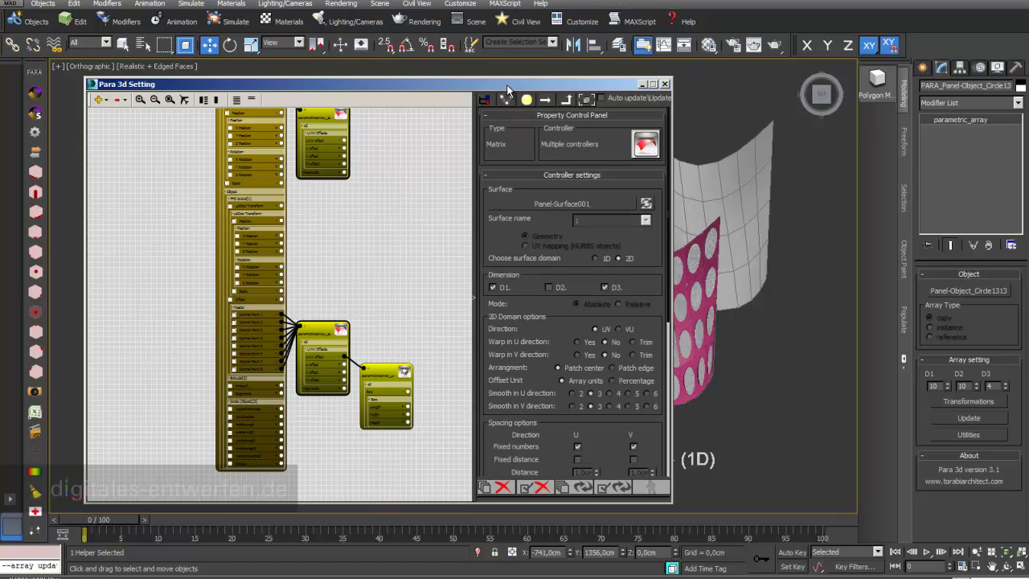
left_click_drag(508, 86, 786, 77)
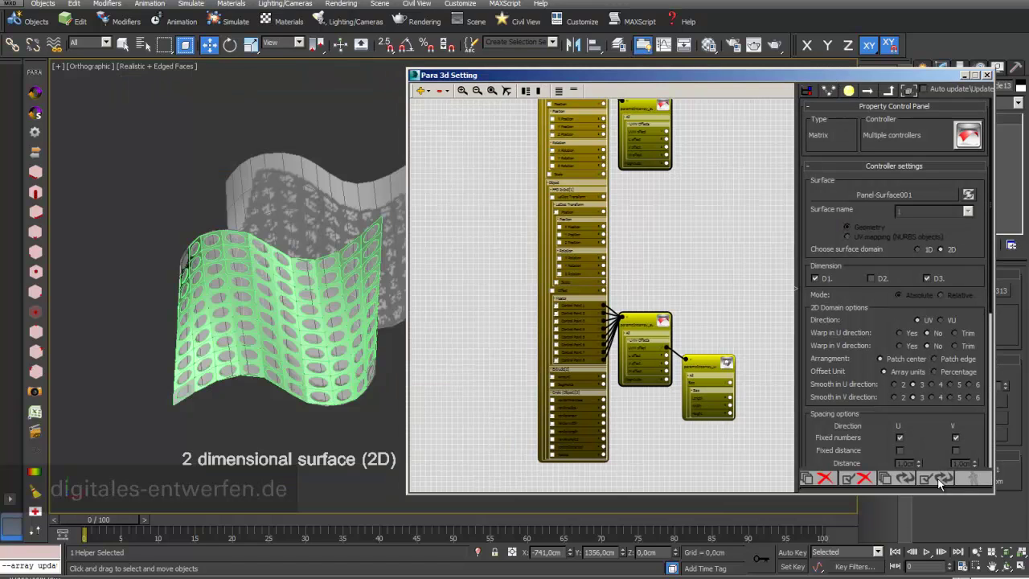
left_click(937, 481)
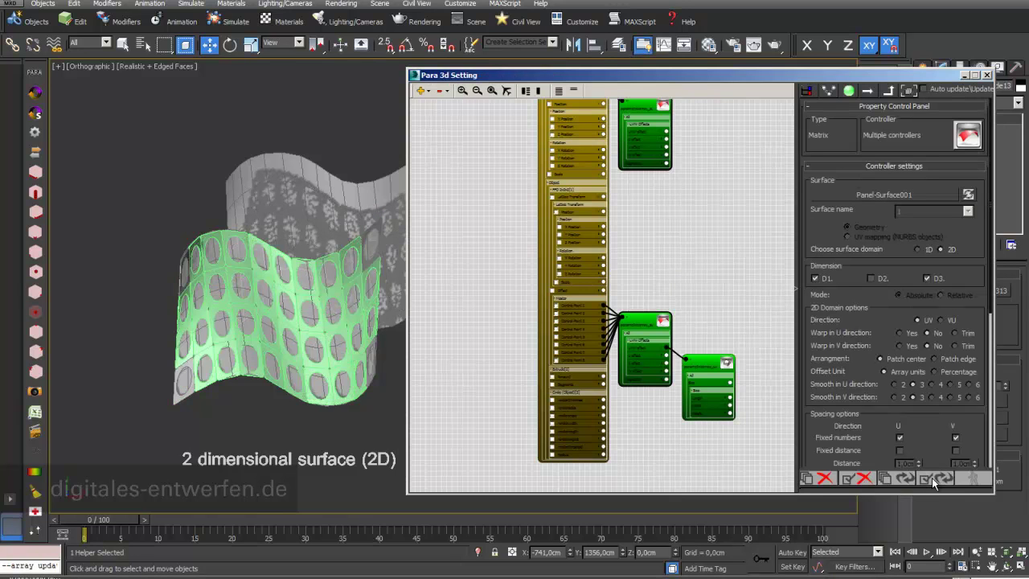
left_click_drag(849, 77, 757, 567)
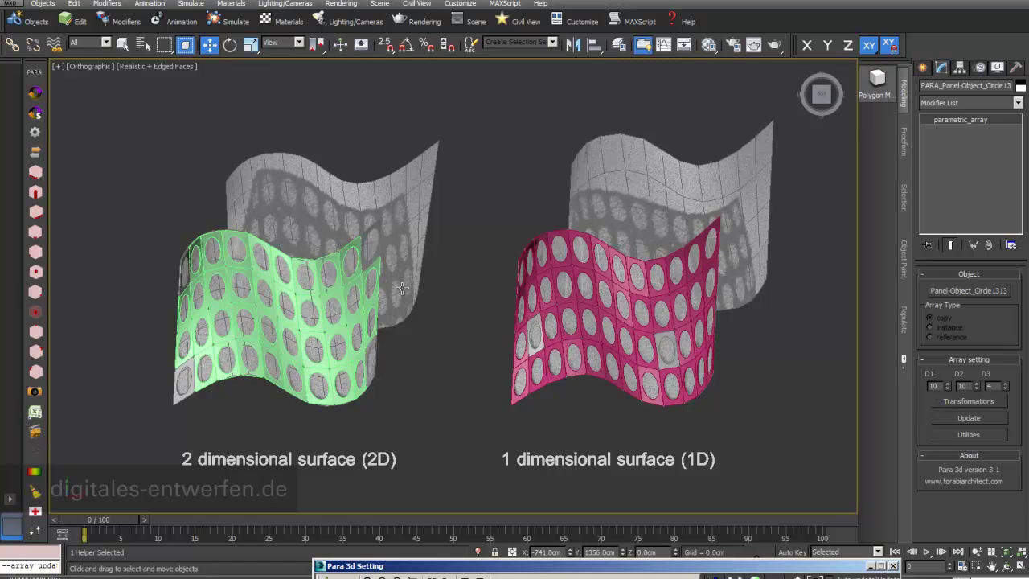
Step: Set the 2D domain direction of the green paneling's Panel-Surface001 controller to VU
left_click_drag(637, 571, 634, 151)
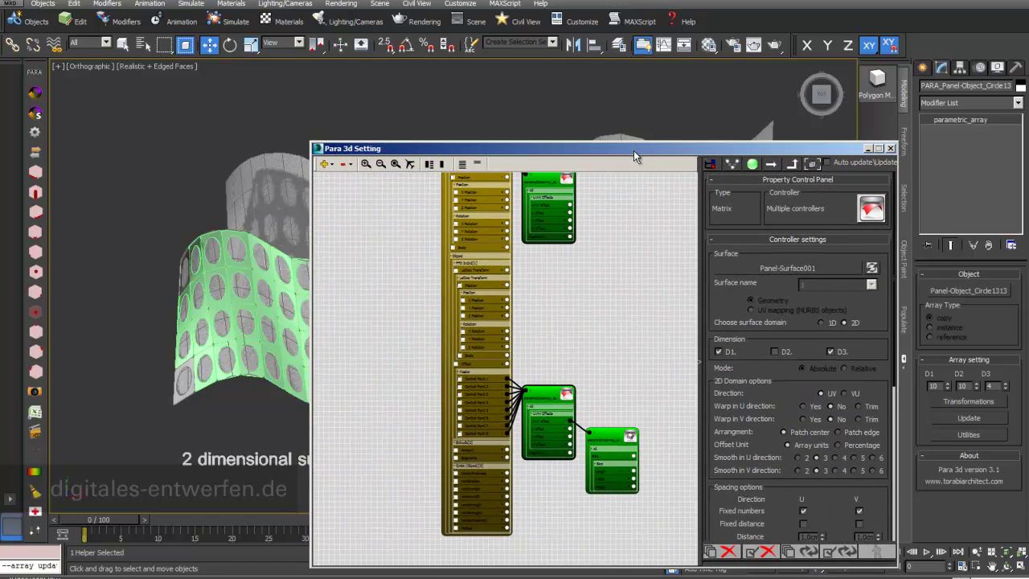
left_click(843, 393)
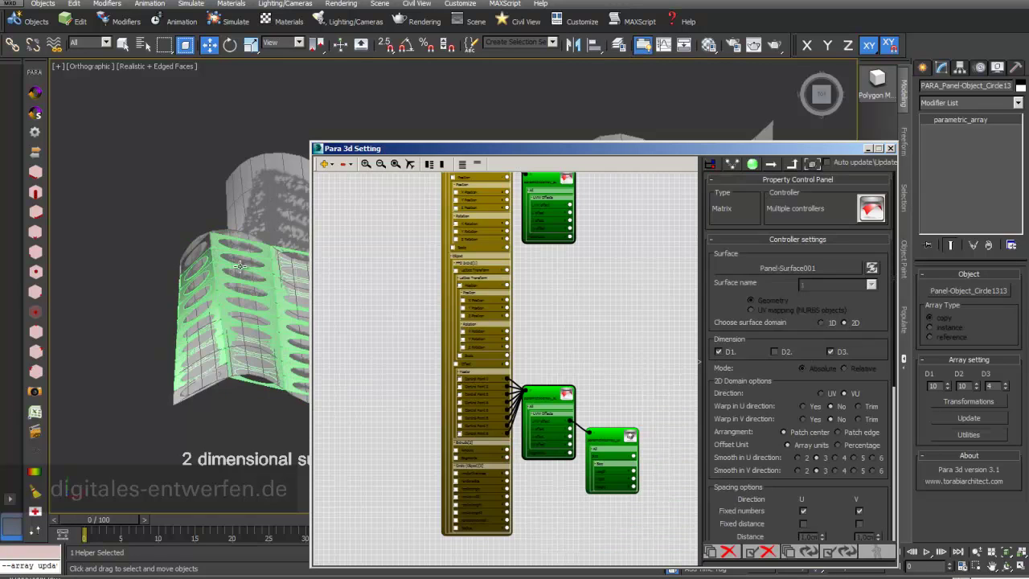
left_click_drag(659, 148, 543, 518)
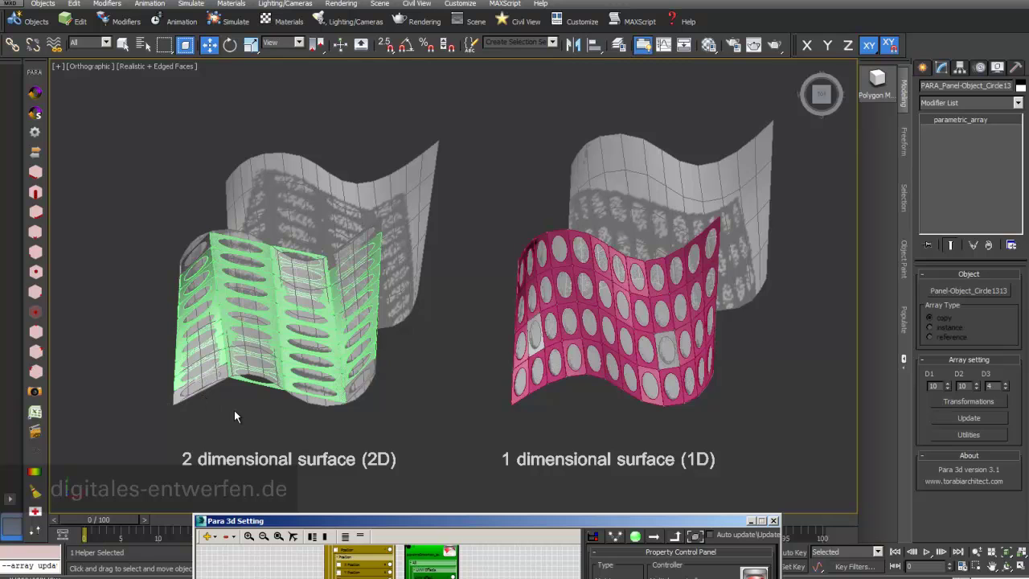
Step: Open the parametric array settings of the pink 1 dimensional surface paneling
left_click(183, 392)
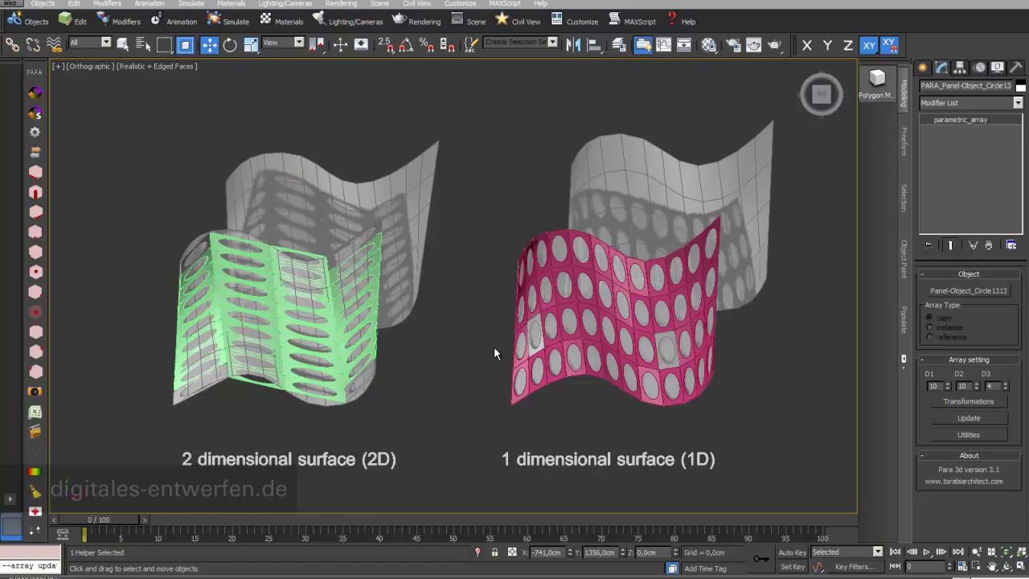
left_click(598, 376)
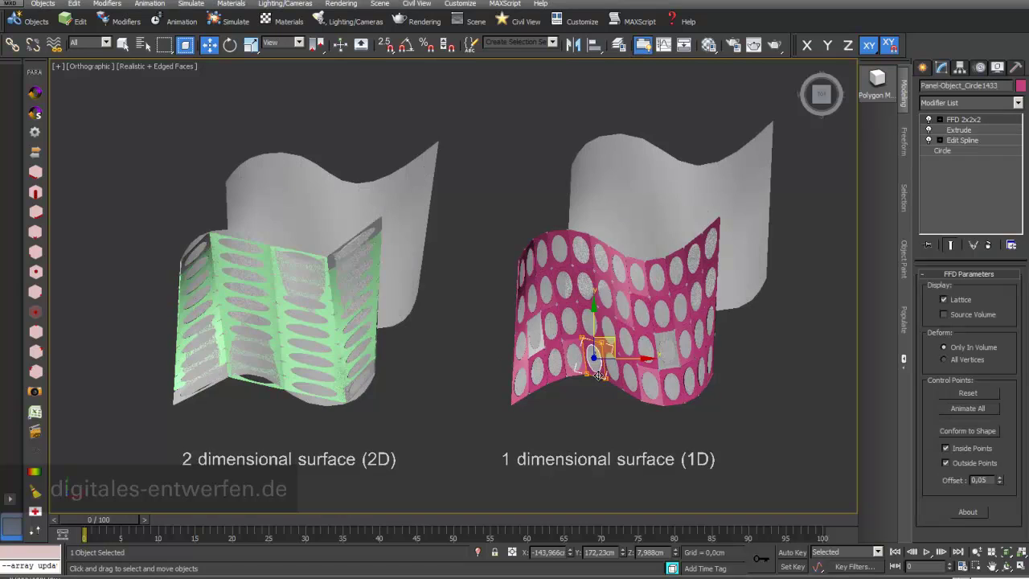
left_click(36, 133)
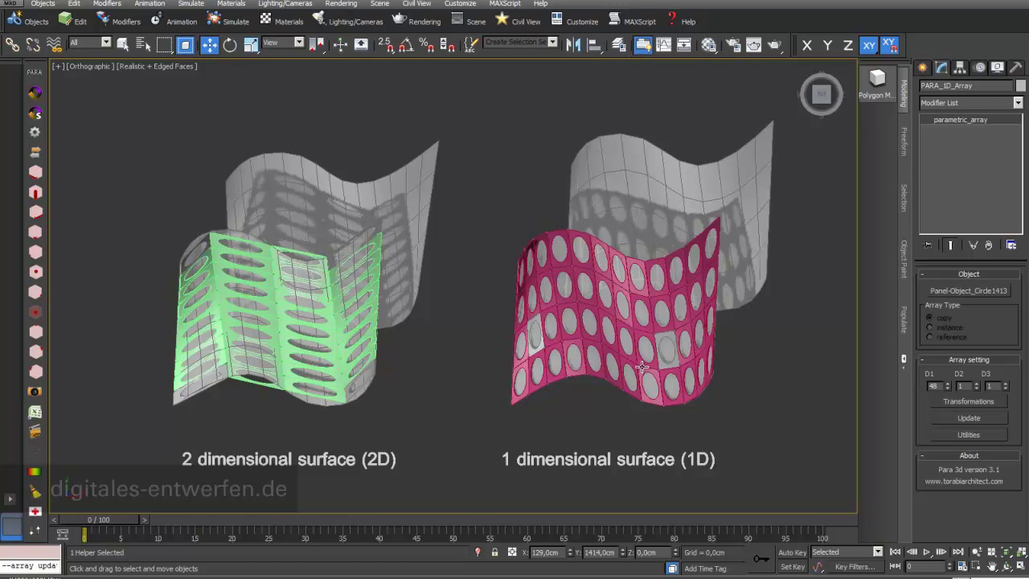
Step: Assign the separate coarse surface Panel-Surface002 to the pink paneling's controllers and update the array
middle_click_drag(671, 295, 417, 297)
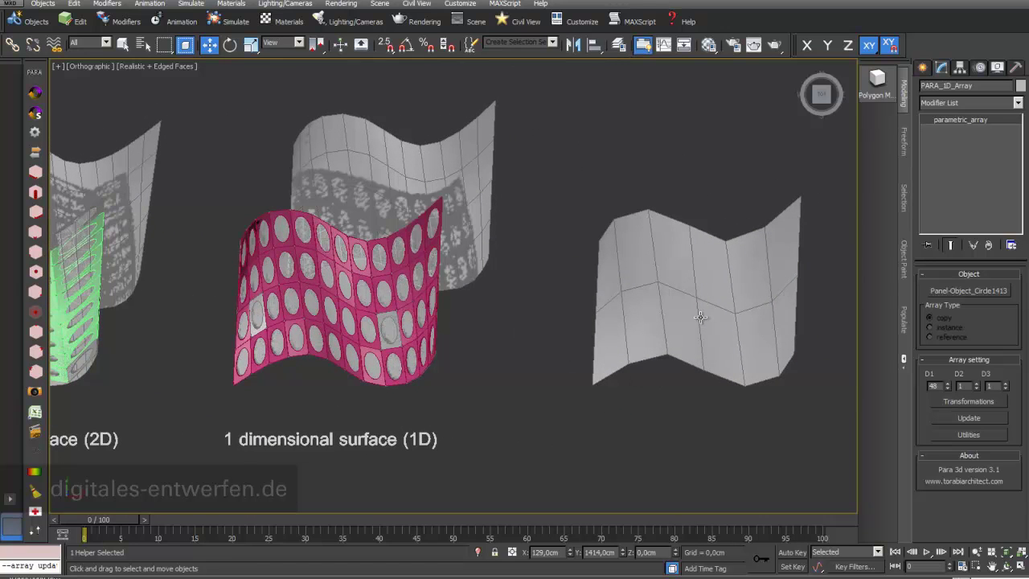
double_click(777, 307)
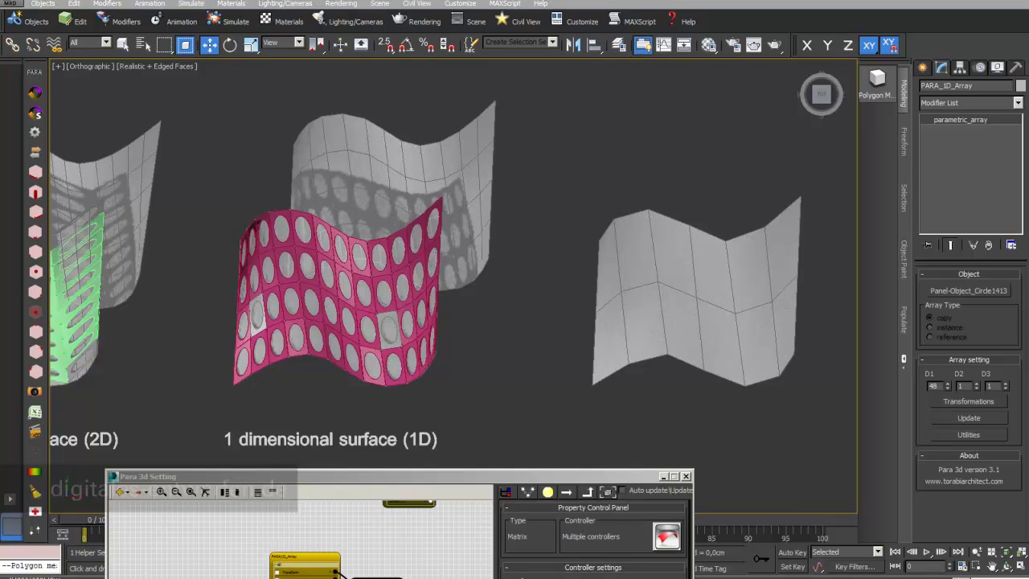
left_click(616, 344)
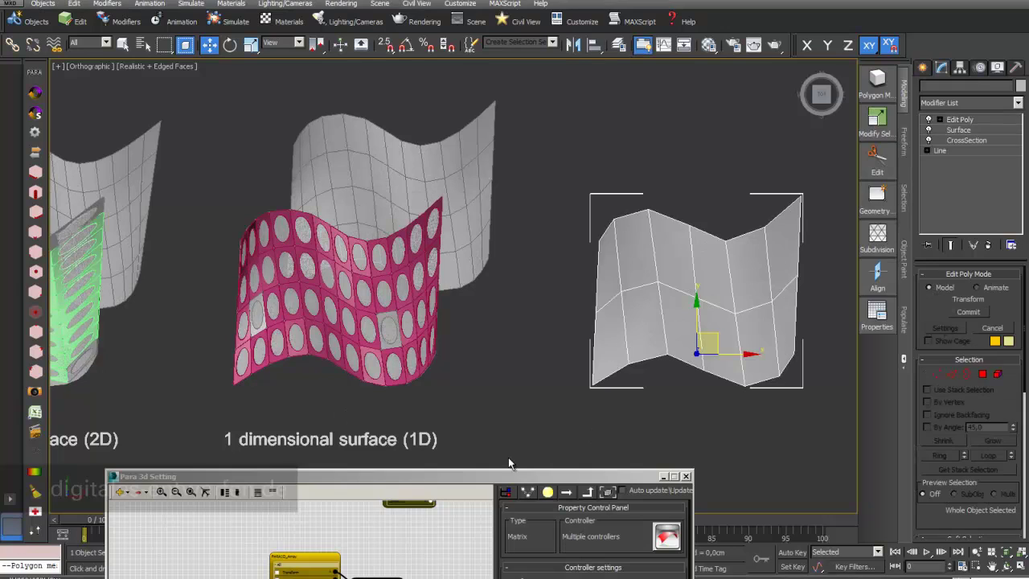
left_click(685, 475)
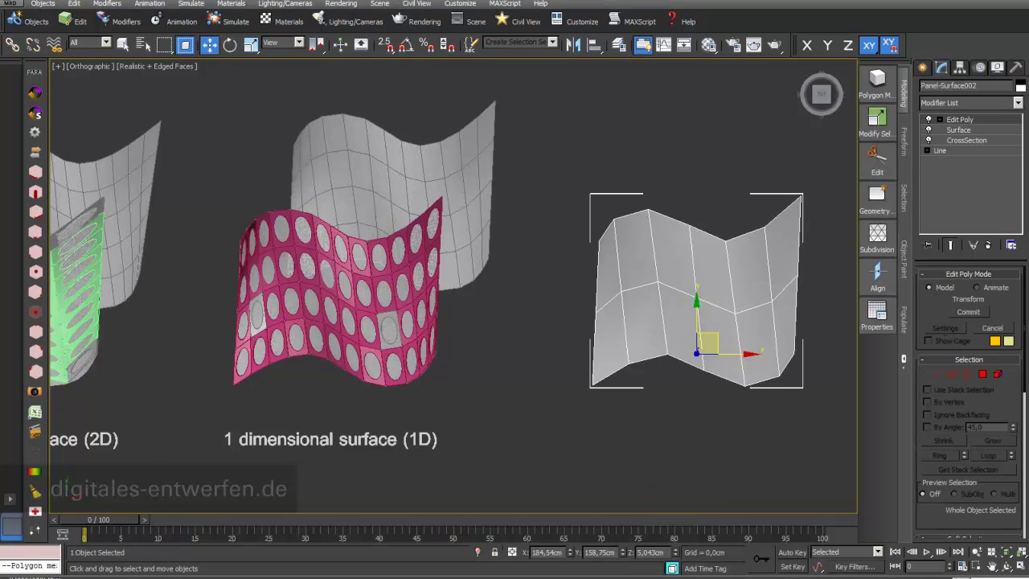
left_click(35, 92)
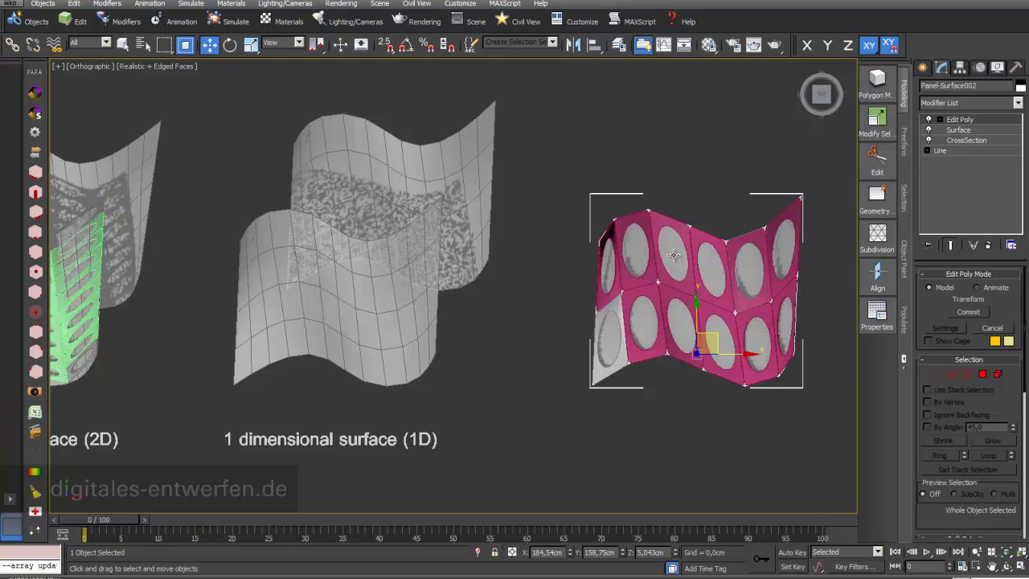
Step: Select the grey surface Panel-Surface003 behind the 1 dimensional surface
mouse_move(695, 321)
left_mouse_down()
mouse_move(688, 254)
mouse_move(680, 327)
left_mouse_up()
left_click(460, 230)
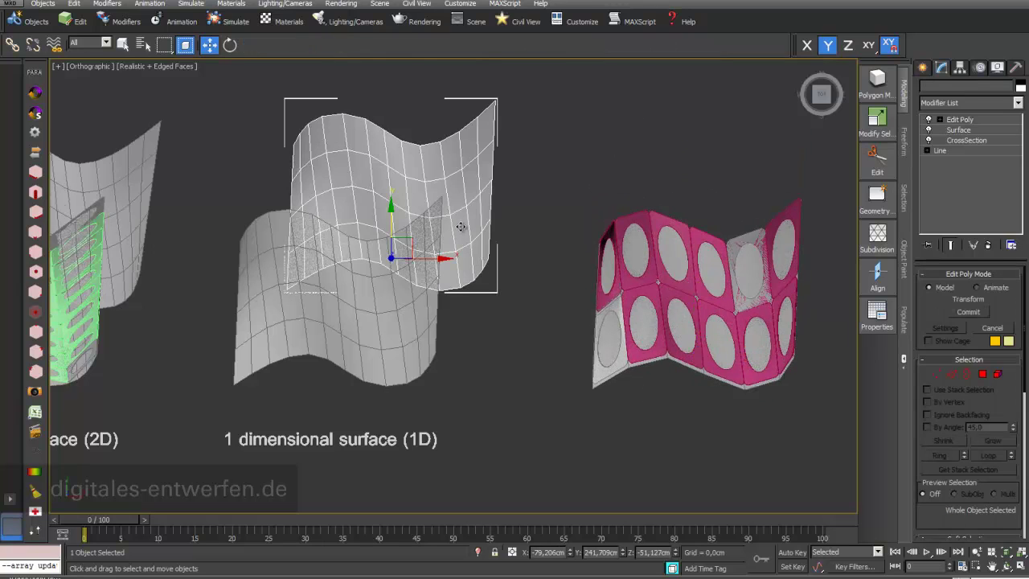
middle_click_drag(547, 258, 372, 294)
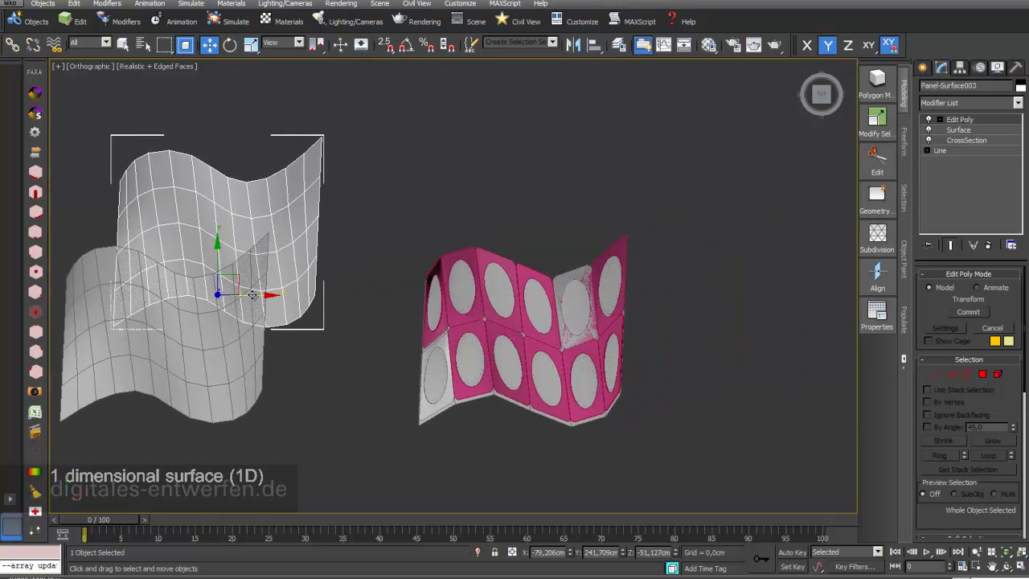
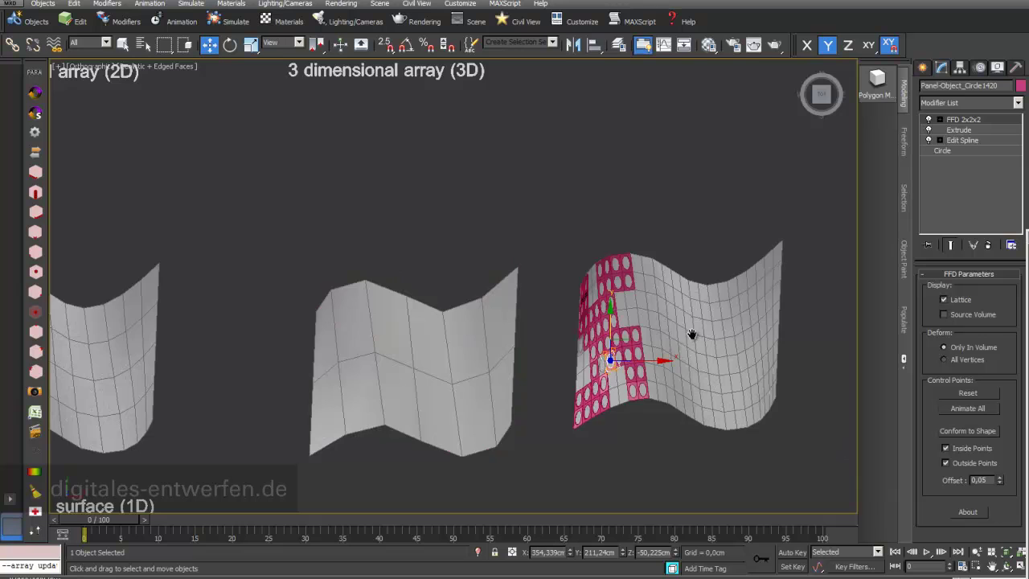
Step: Open the Panel-Surface003 vector surface controller of the pink 1D array in the Para 3d settings
middle_click_drag(692, 336, 541, 313)
scroll(601, 288, "up", 2)
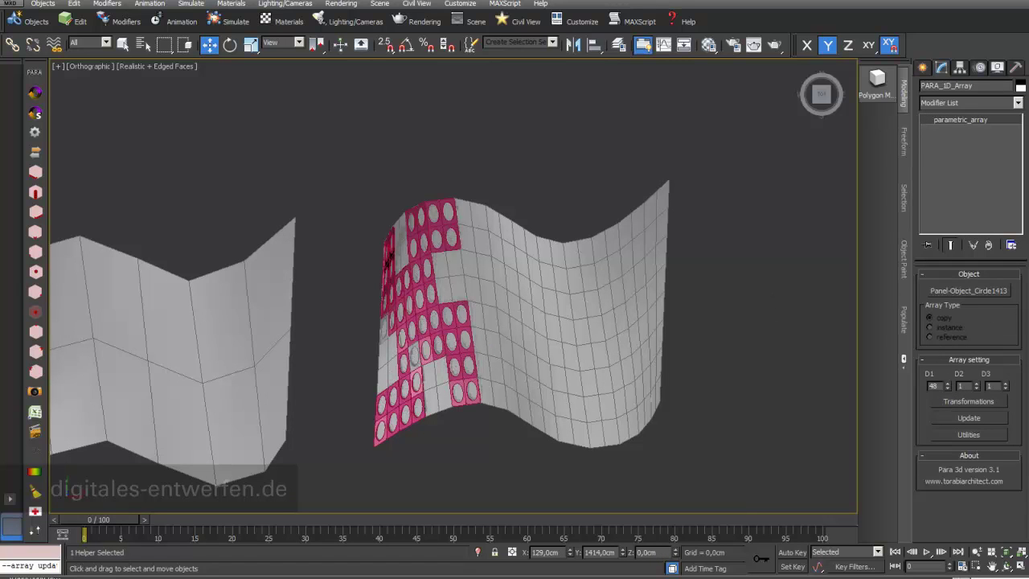
left_click_drag(1028, 165, 374, 94)
left_click_drag(621, 438, 614, 305)
left_click_drag(618, 232, 608, 280)
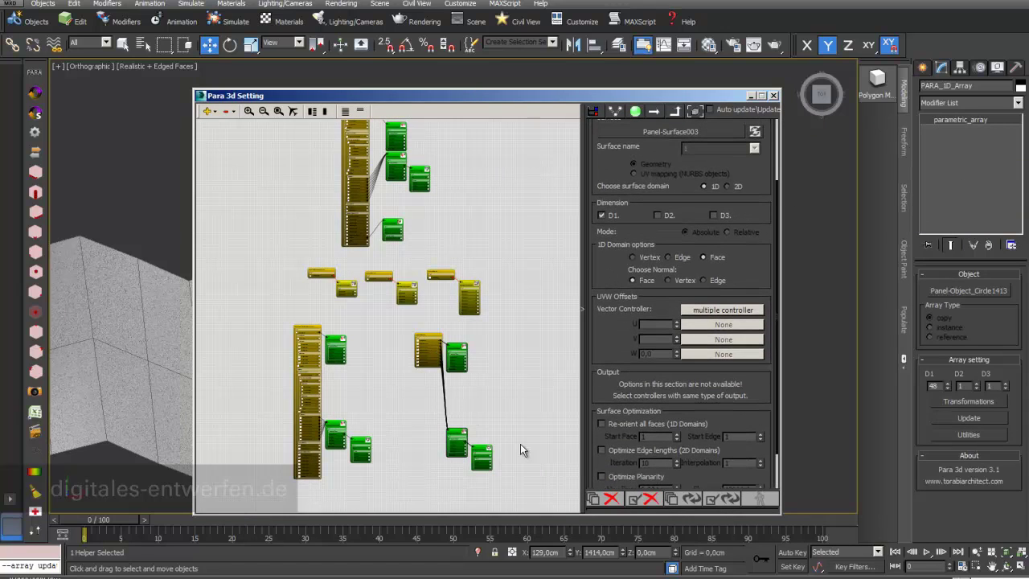
scroll(733, 414, "up", 5)
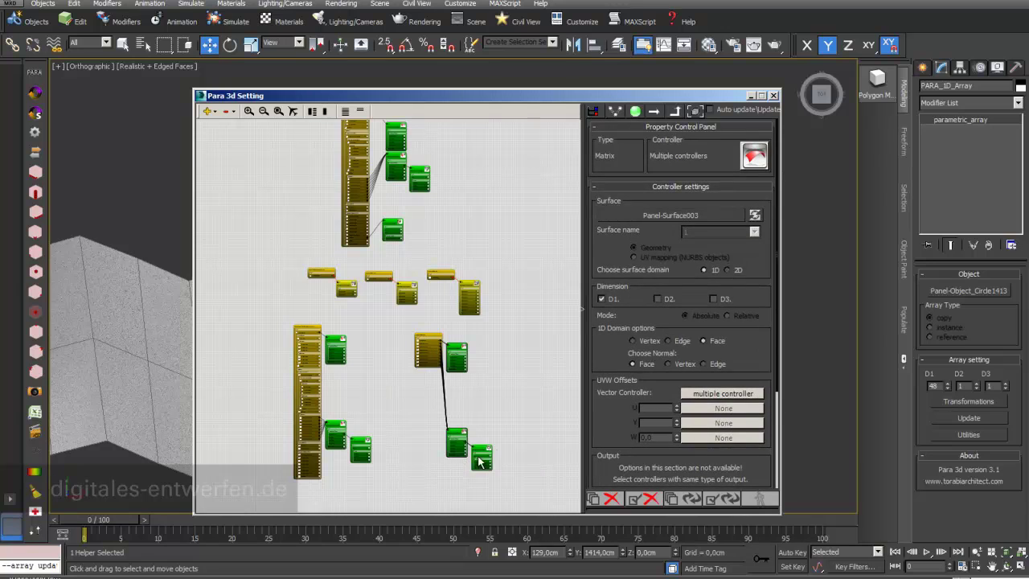
left_click(517, 410)
left_click(456, 434)
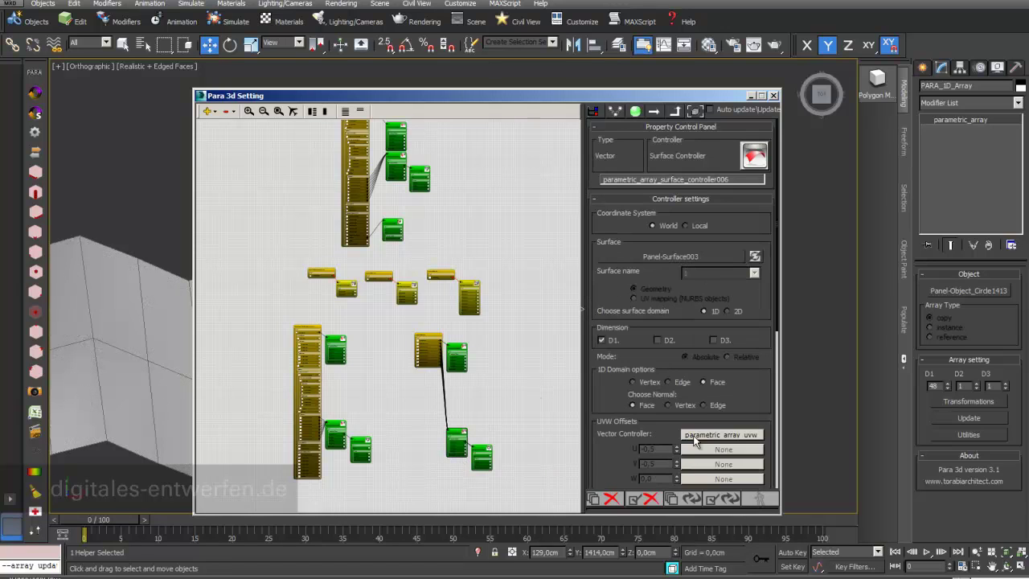
Step: Set the pink paneling's array count to the number of polygons of Panel-Surface003
scroll(685, 262, "down", 5)
scroll(685, 262, "down", 4)
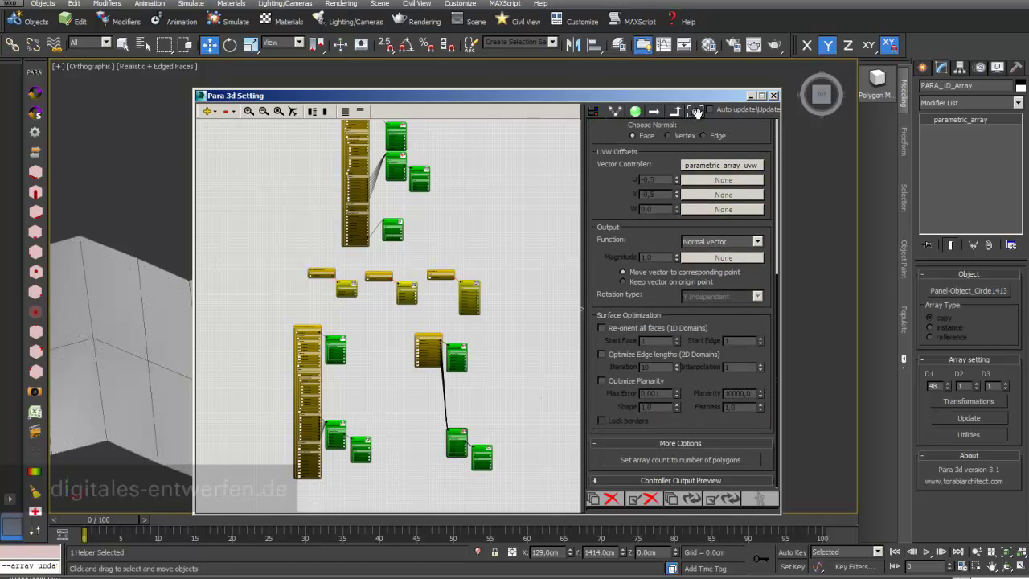
left_click(710, 461)
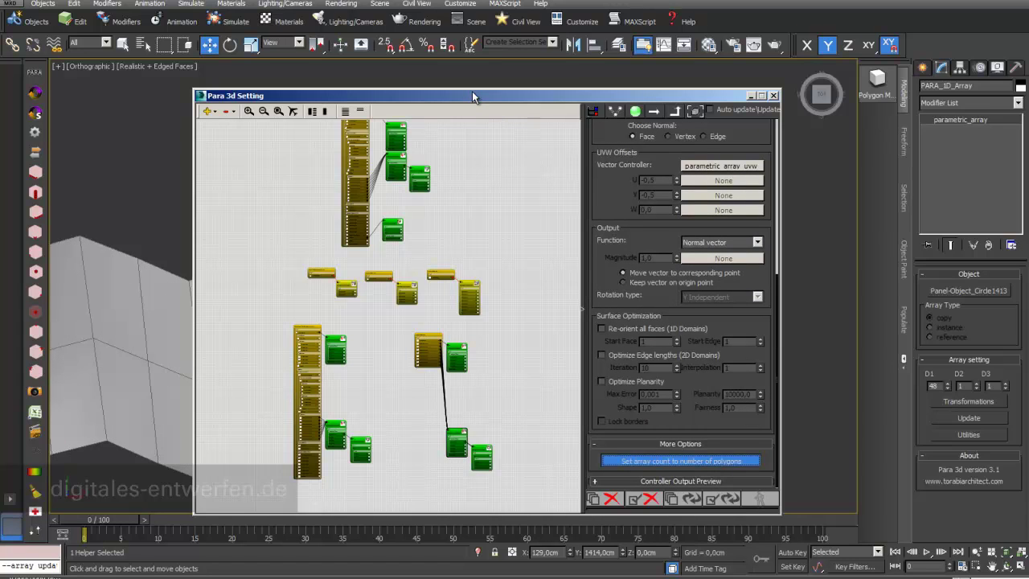
left_click_drag(472, 91, 813, 576)
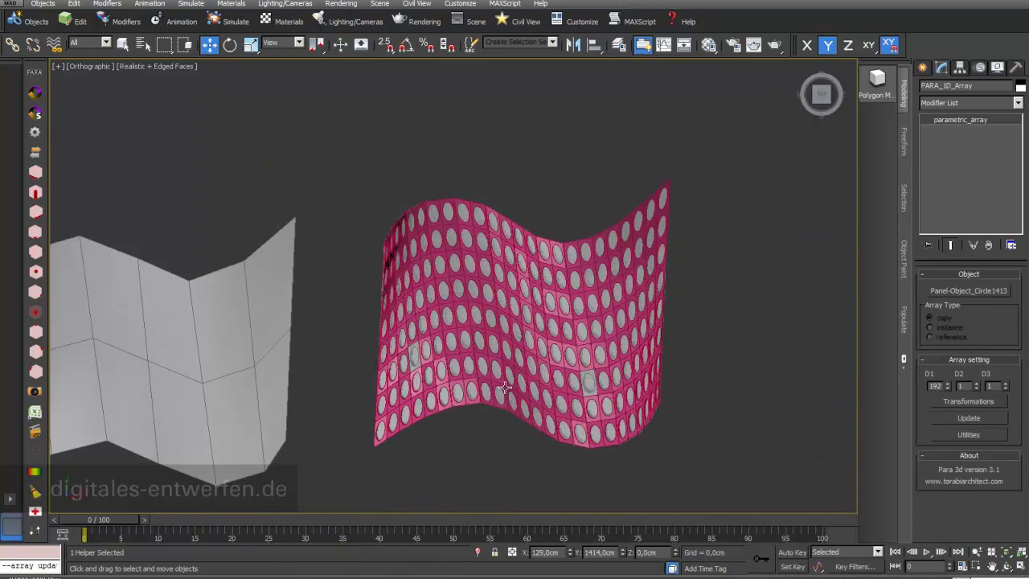
Step: Move the finely divided surface Panel-Surface003 along the Y axis to about 290 cm
left_click(480, 343)
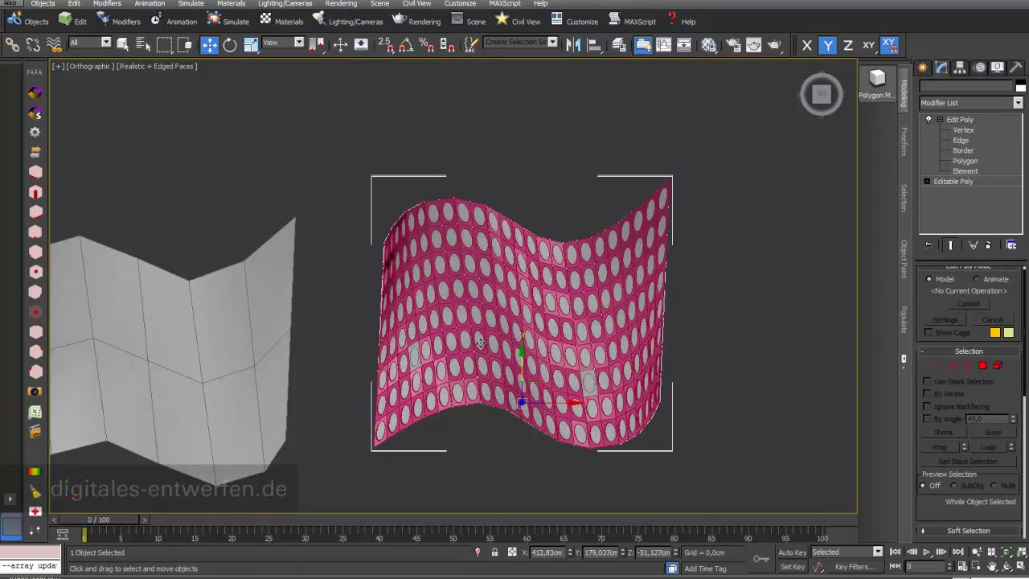
left_click_drag(534, 370, 535, 307, "shift")
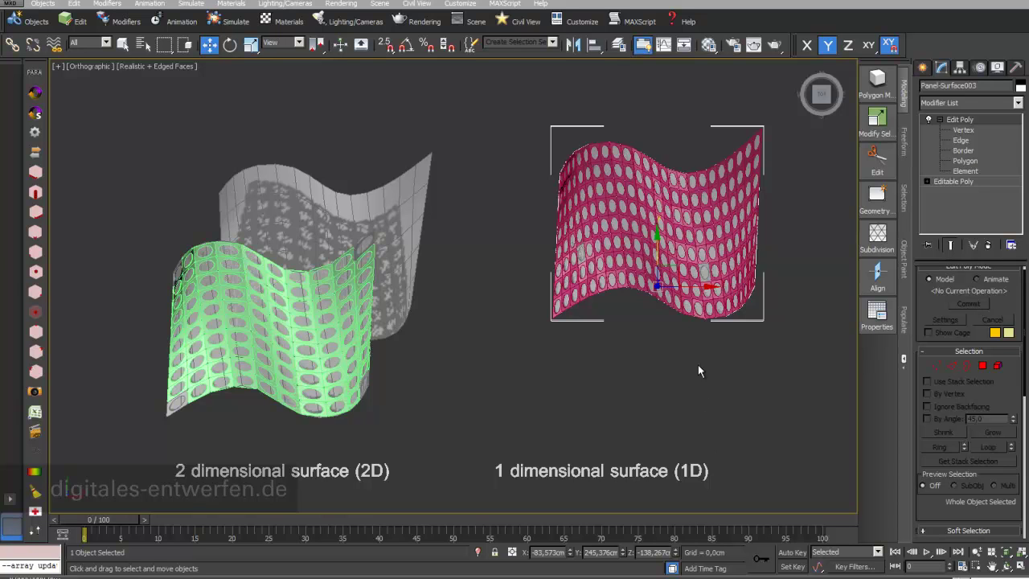
left_click_drag(657, 239, 651, 183)
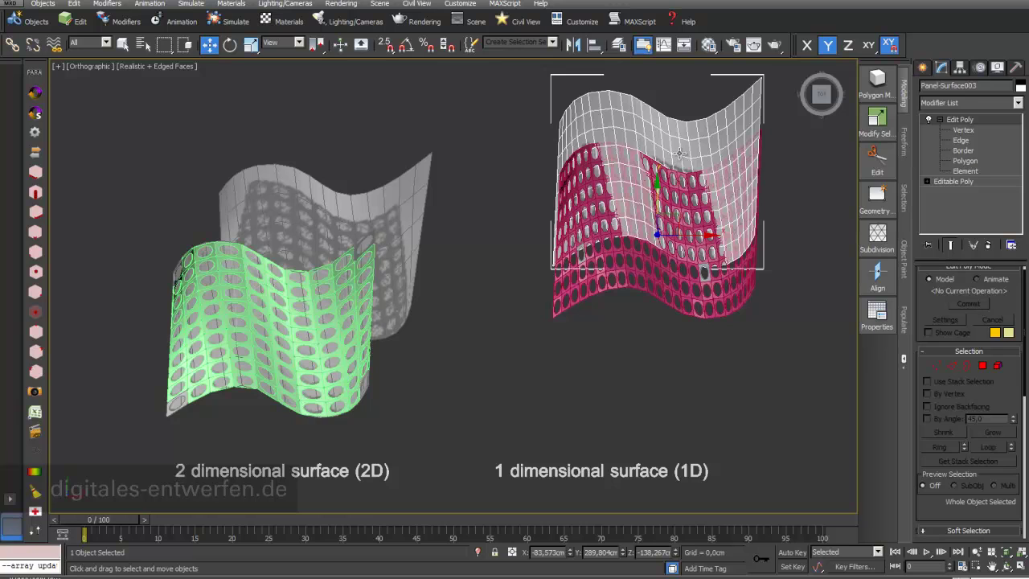
Step: Move a single panel of the green 2 dimensional surface paneling about 18 cm along the Y axis
left_click(322, 414)
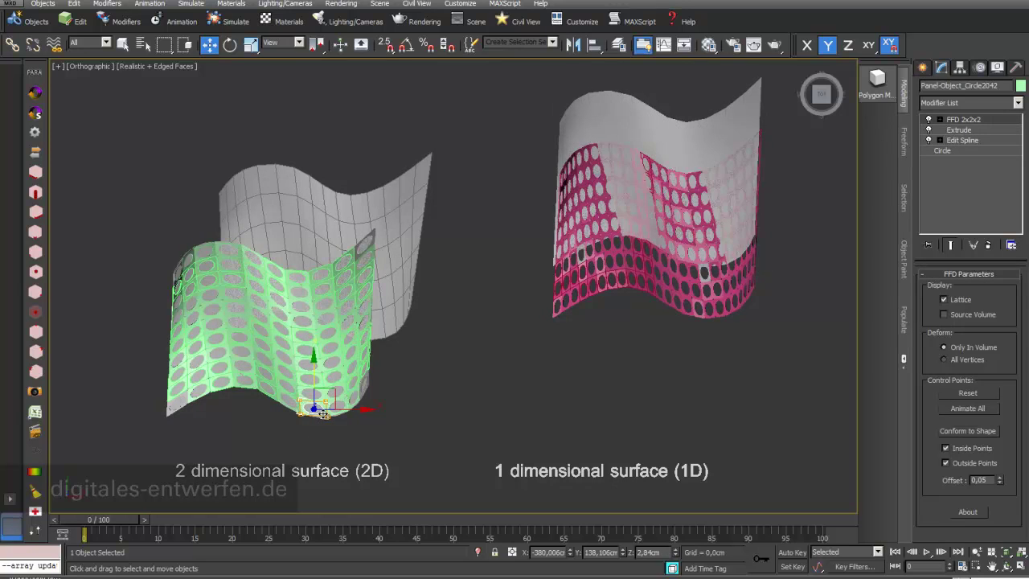
left_click(344, 355)
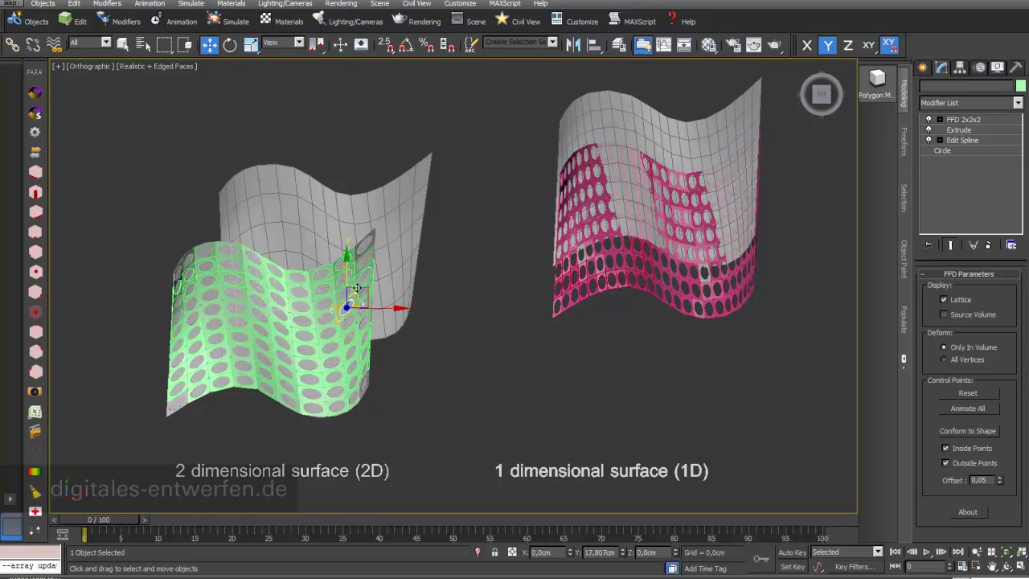